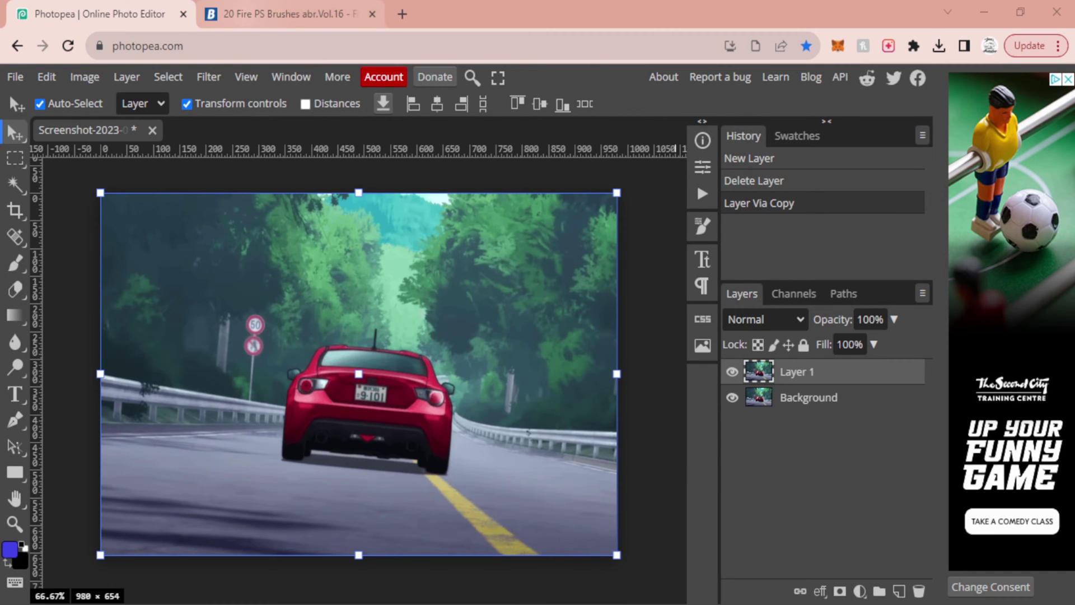
click(245, 17)
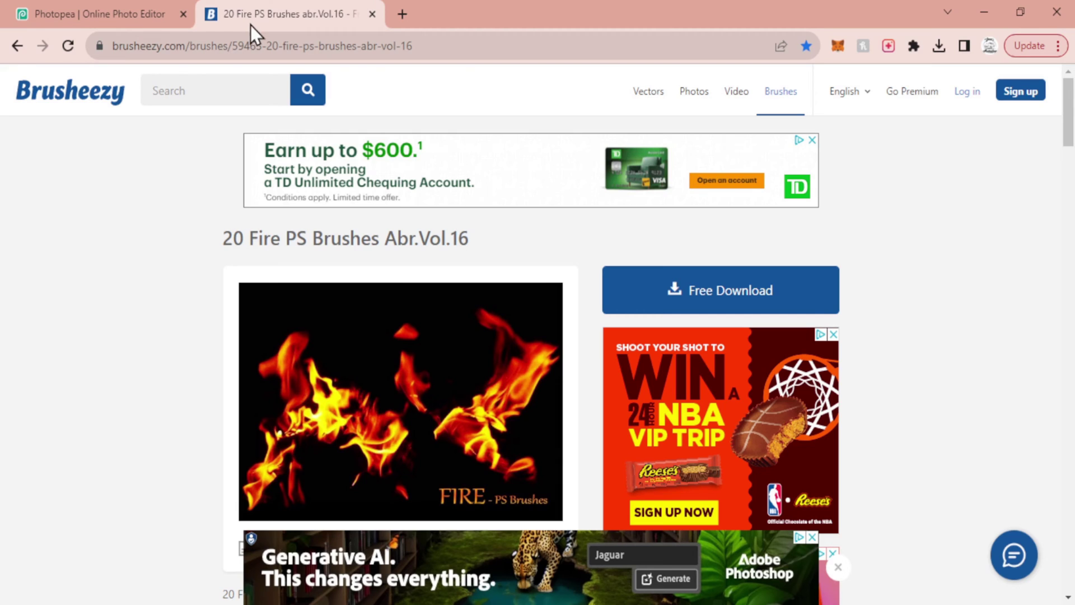
click(112, 8)
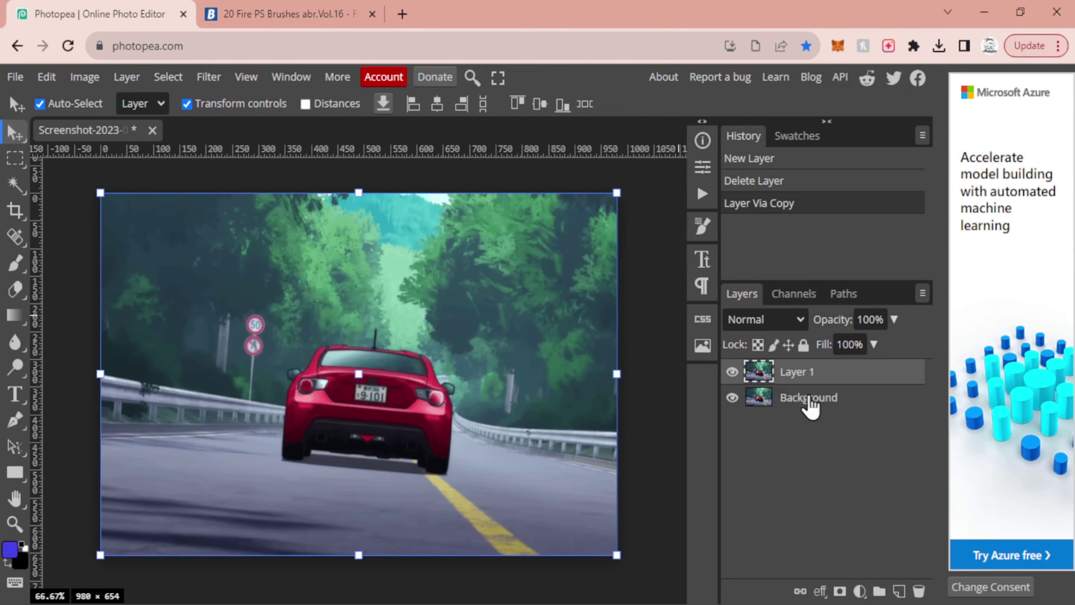
Select Layer 1 and apply Select > Remove BG to mask out everything but the red car.
click(811, 408)
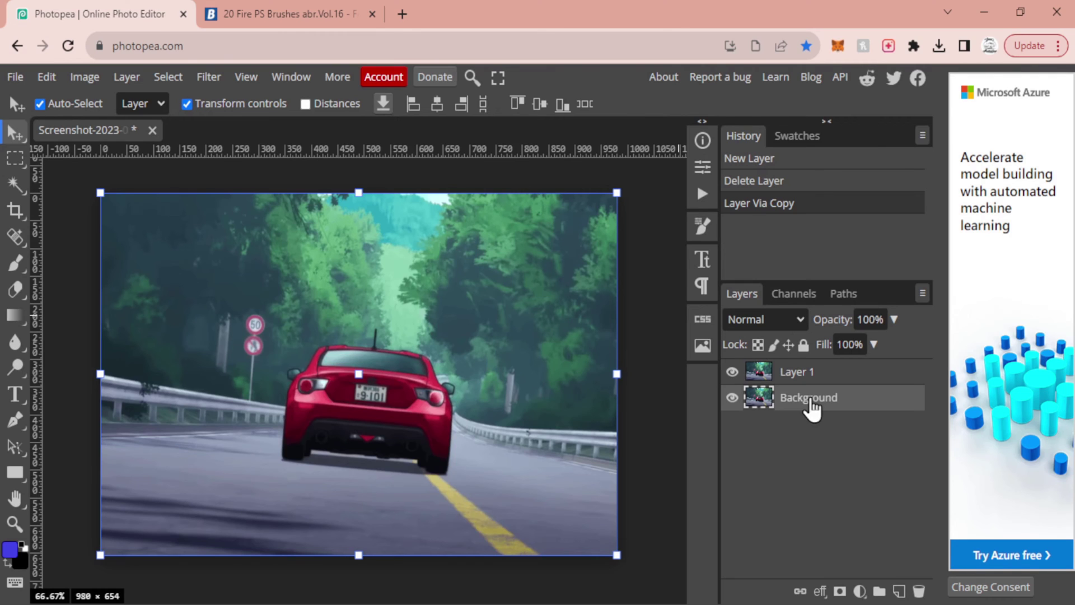
right_click(813, 404)
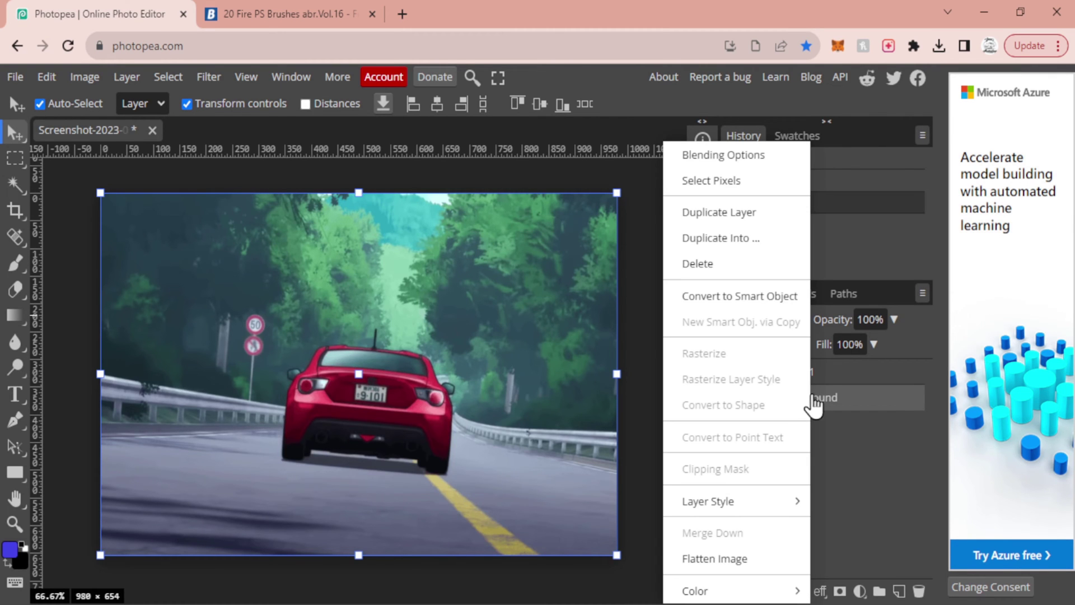
click(845, 374)
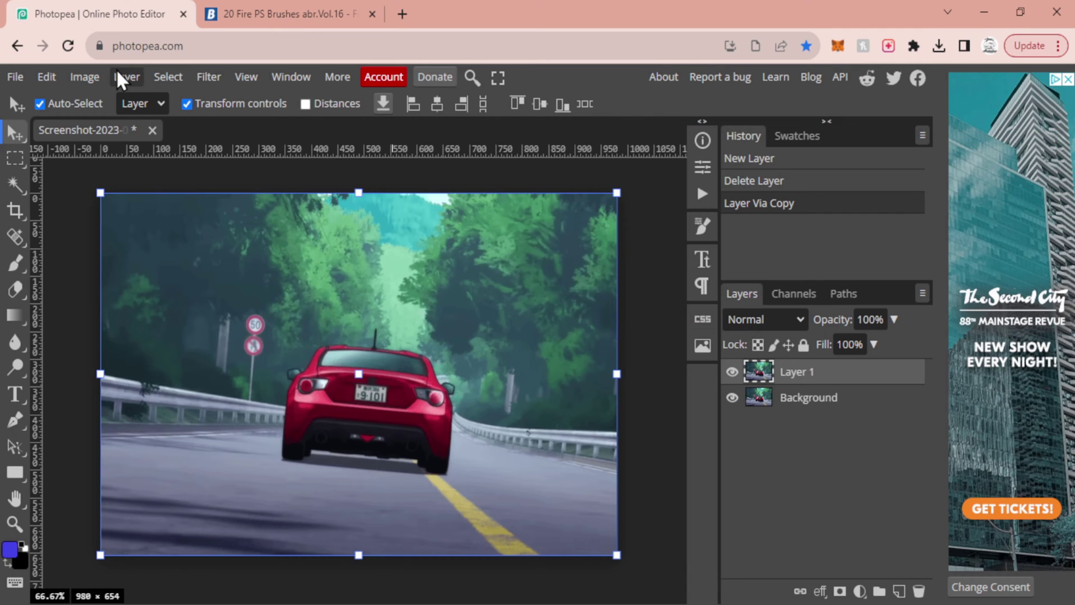
click(167, 79)
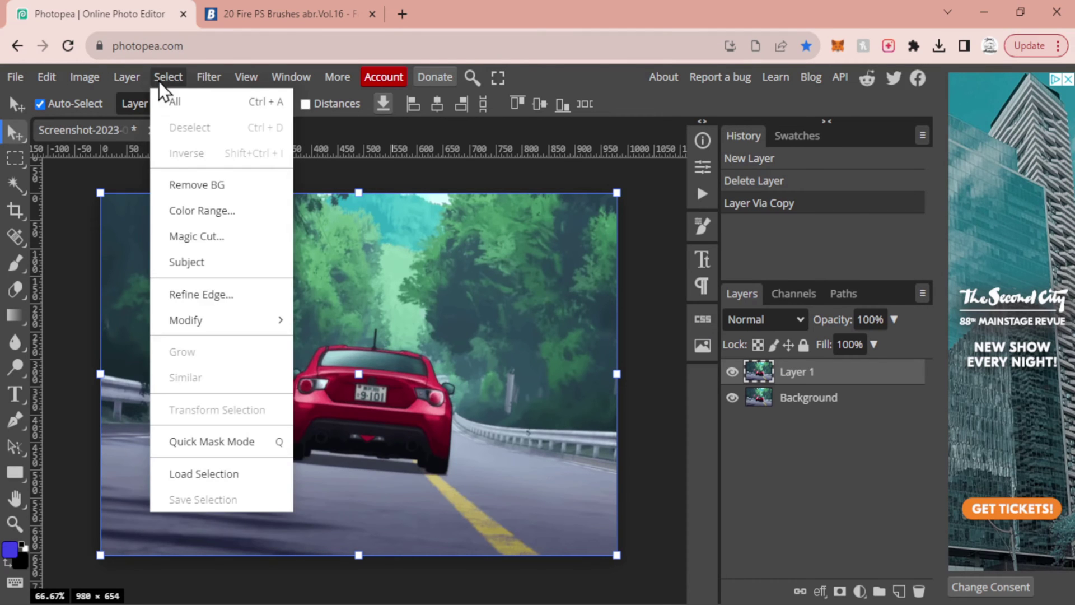
click(218, 185)
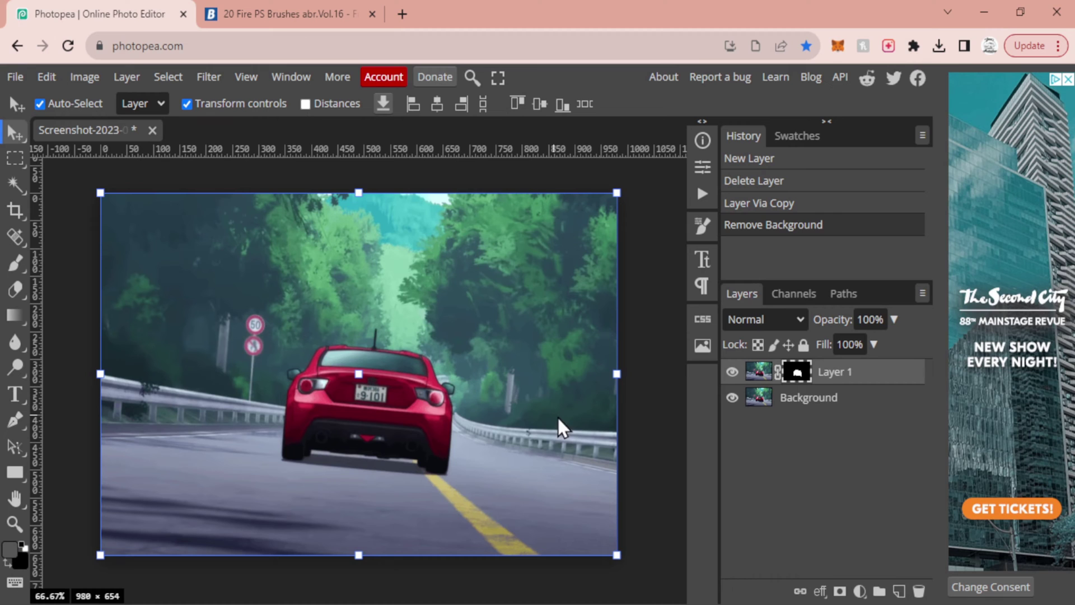
Convert Layer 1 to a smart object and add a Lighten-blend Layer 2 beneath it, above Background.
right_click(762, 381)
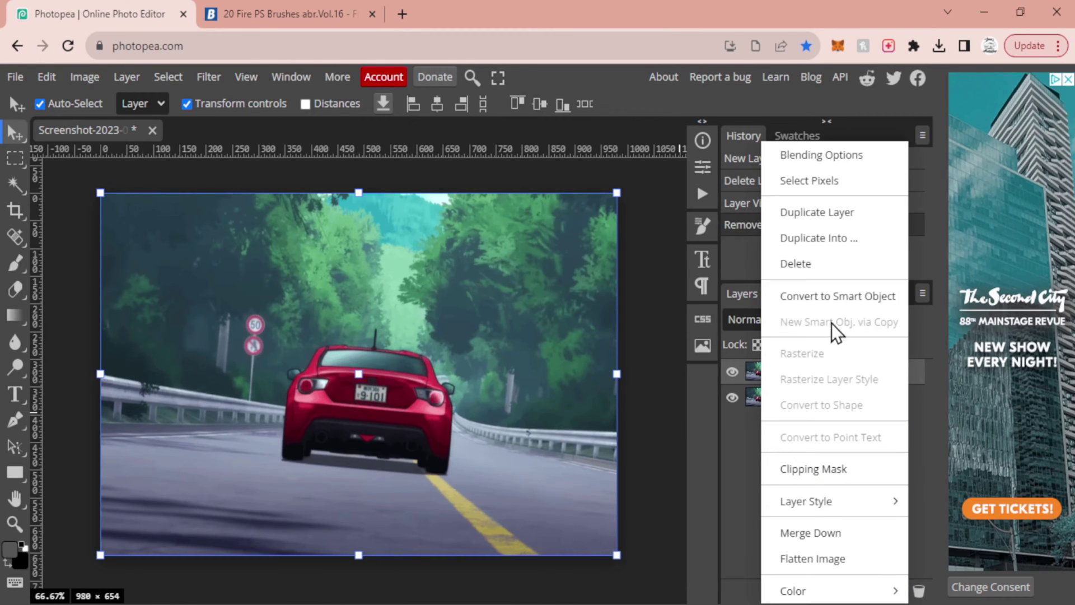
click(833, 300)
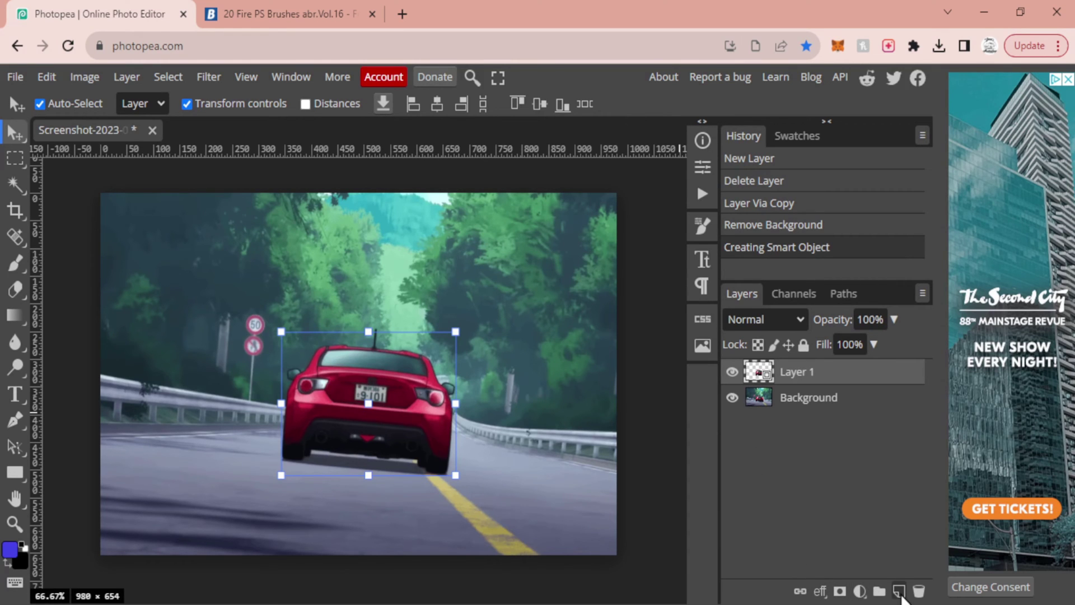
click(898, 591)
drag(796, 371, 799, 412)
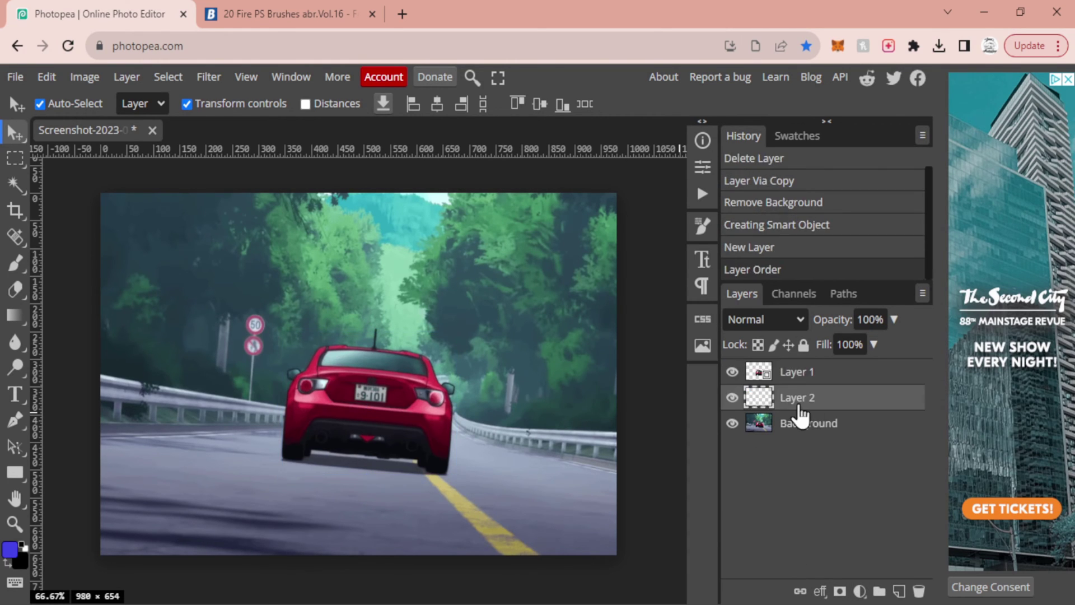
click(766, 324)
click(748, 140)
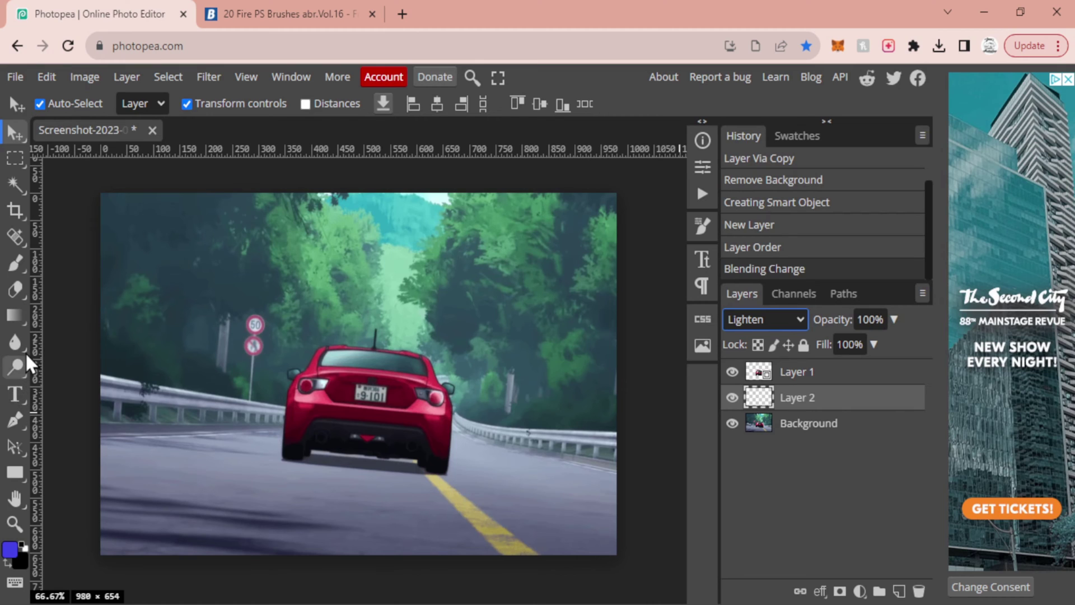
Select the Brush tool with a soft round tip sized to 82 px.
click(15, 263)
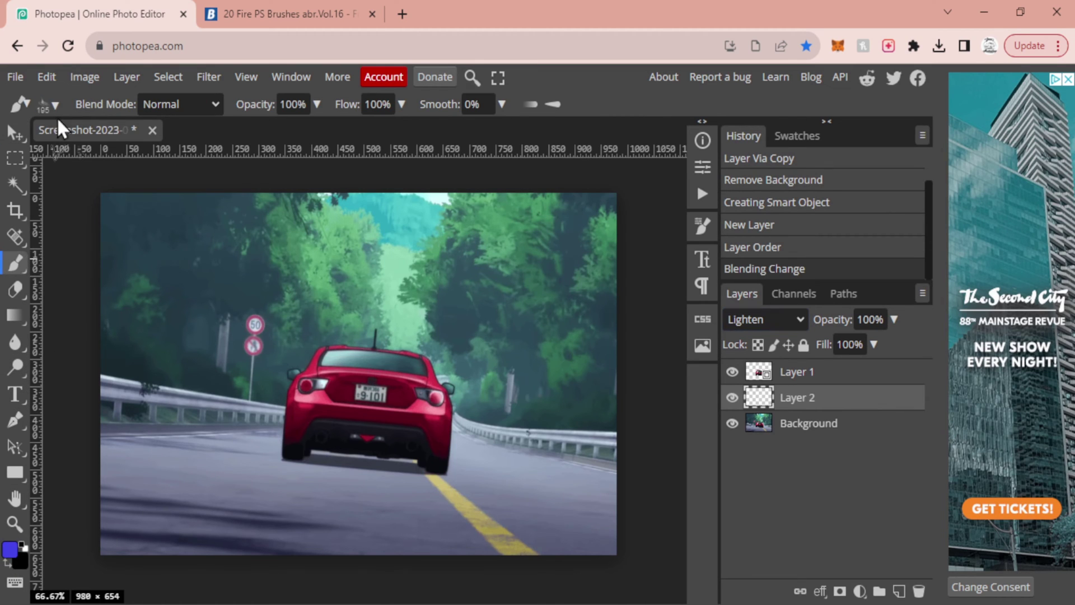
click(49, 105)
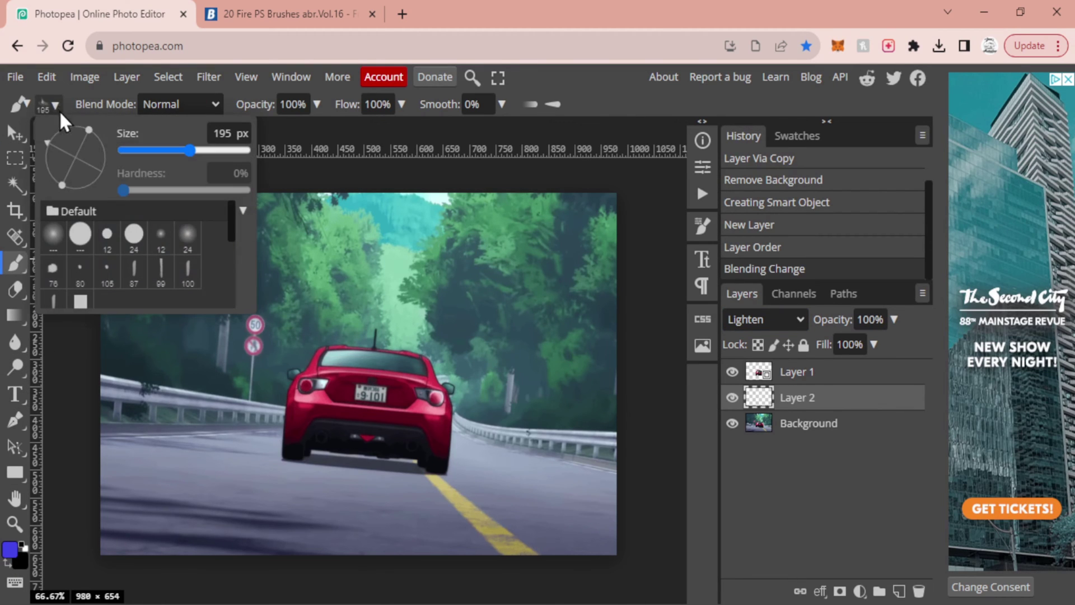
click(53, 234)
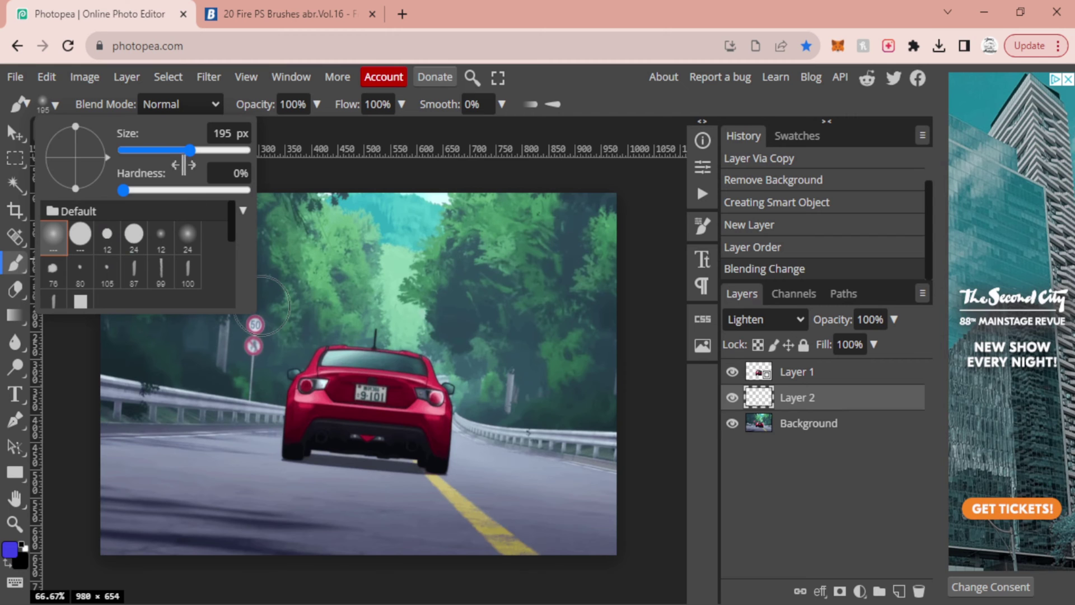
drag(191, 150, 171, 150)
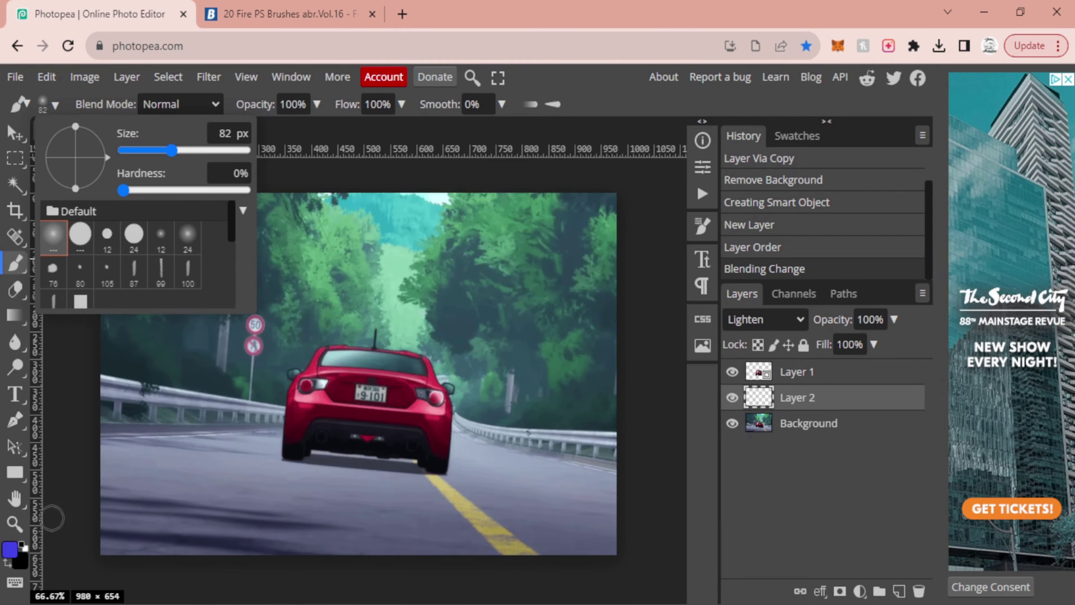
Set the painting colour to deep blue 0a0ac7.
click(8, 563)
click(8, 563)
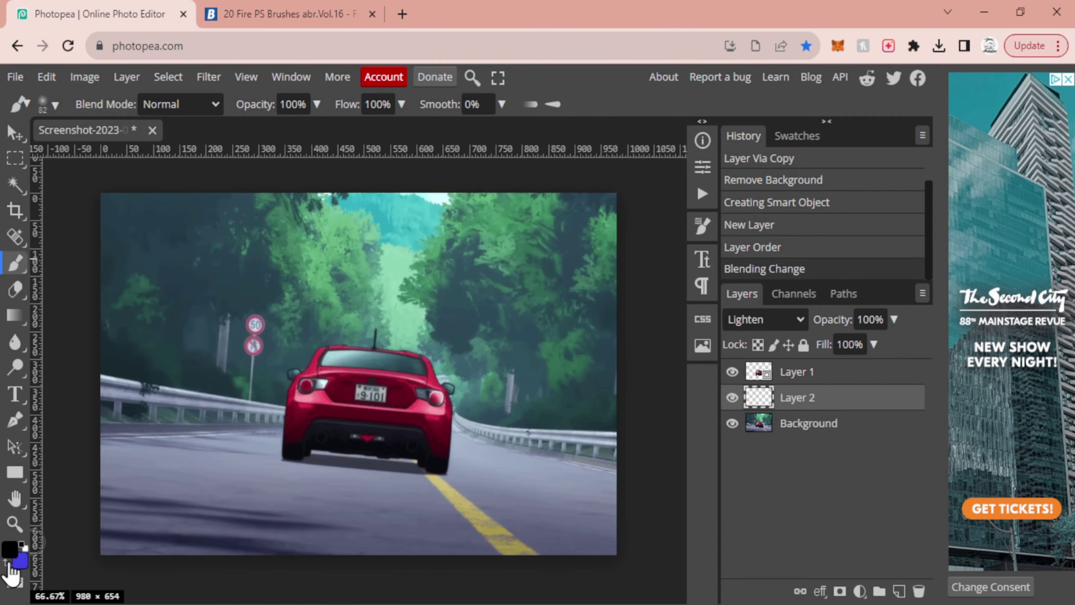
click(10, 554)
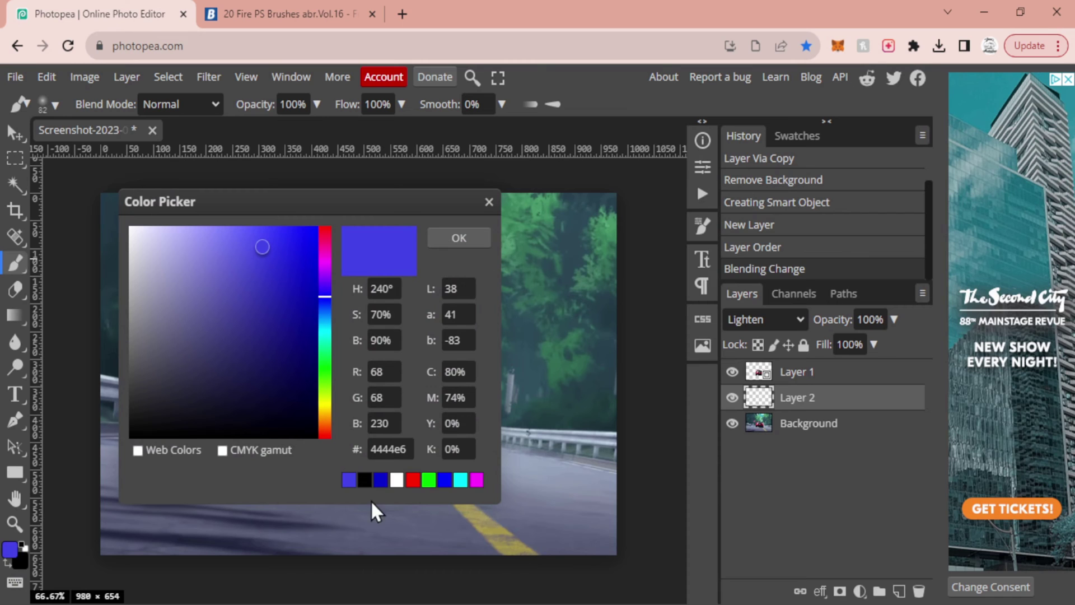
click(380, 482)
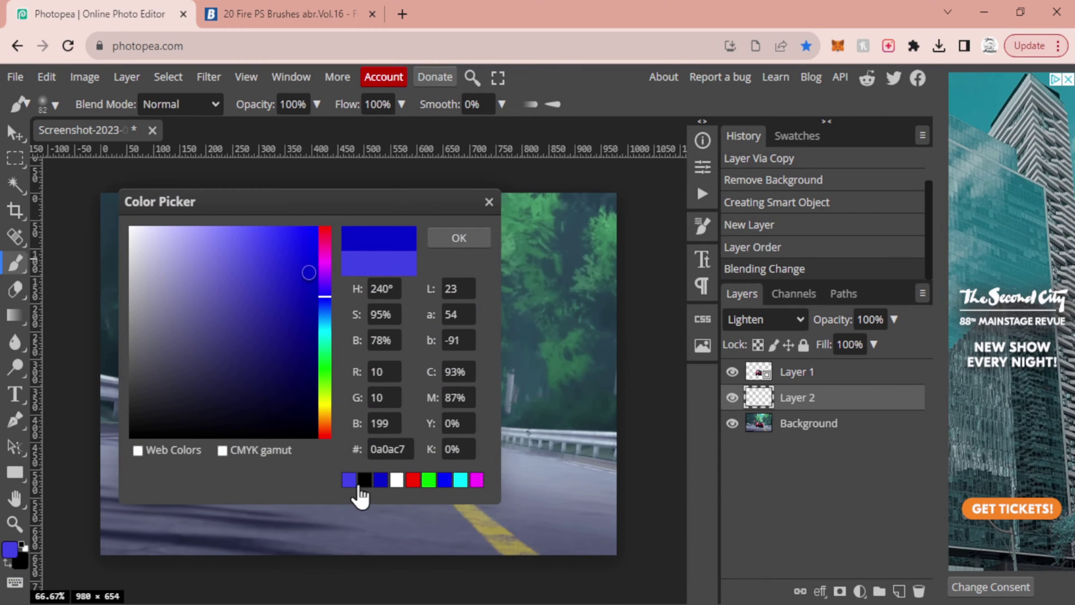
click(466, 237)
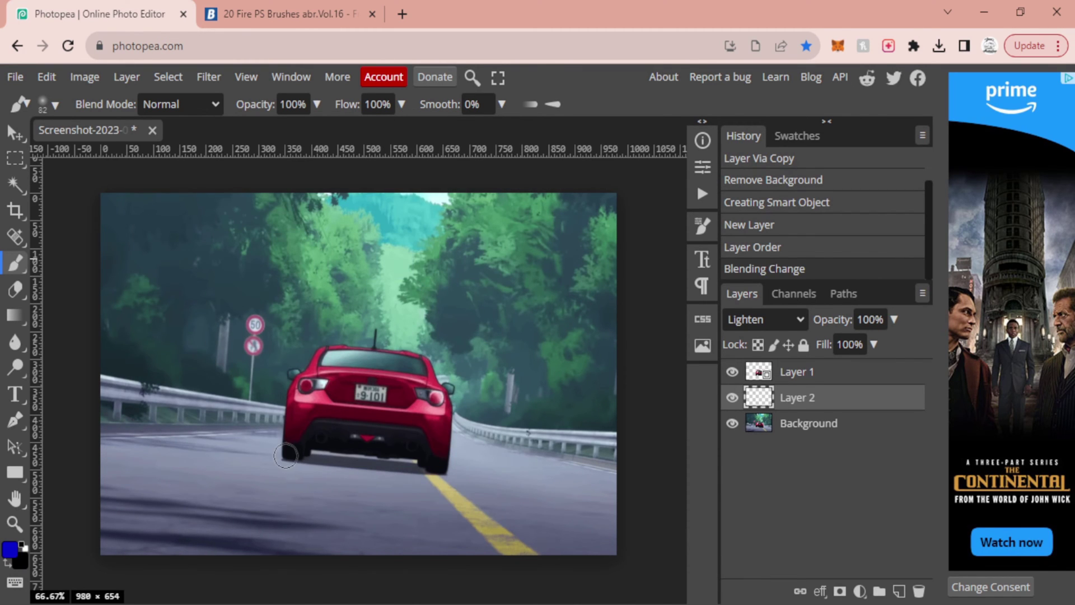
Paint dark blue glow strokes along the car's left and right edges on Layer 2.
mouse_move(286, 455)
mouse_down()
mouse_move(298, 400)
mouse_move(325, 358)
mouse_up()
mouse_move(427, 365)
mouse_down()
mouse_move(453, 432)
mouse_move(443, 474)
mouse_move(400, 452)
mouse_move(306, 447)
mouse_up()
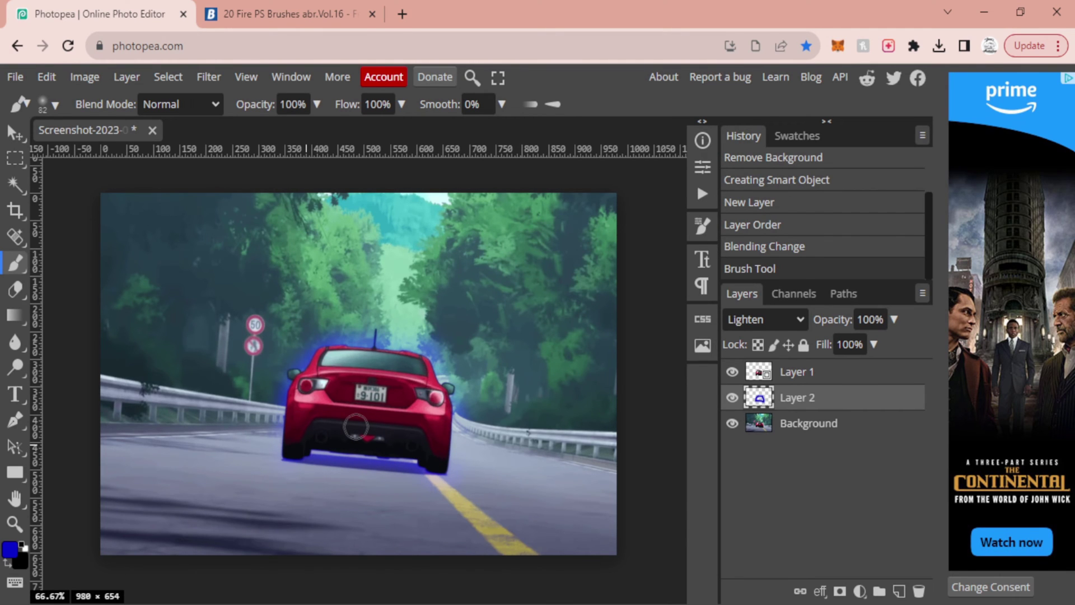
click(815, 374)
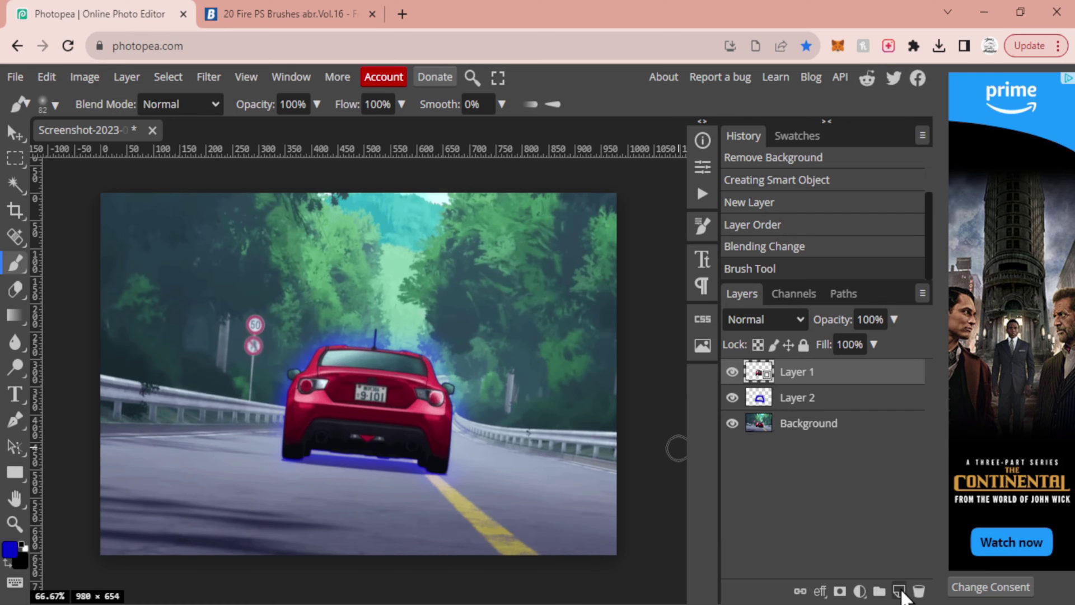
Add Layers 3 and 4 above the car, with Layer 4 on Lighten and Layer 3 on Linear Dodge.
click(899, 591)
click(899, 591)
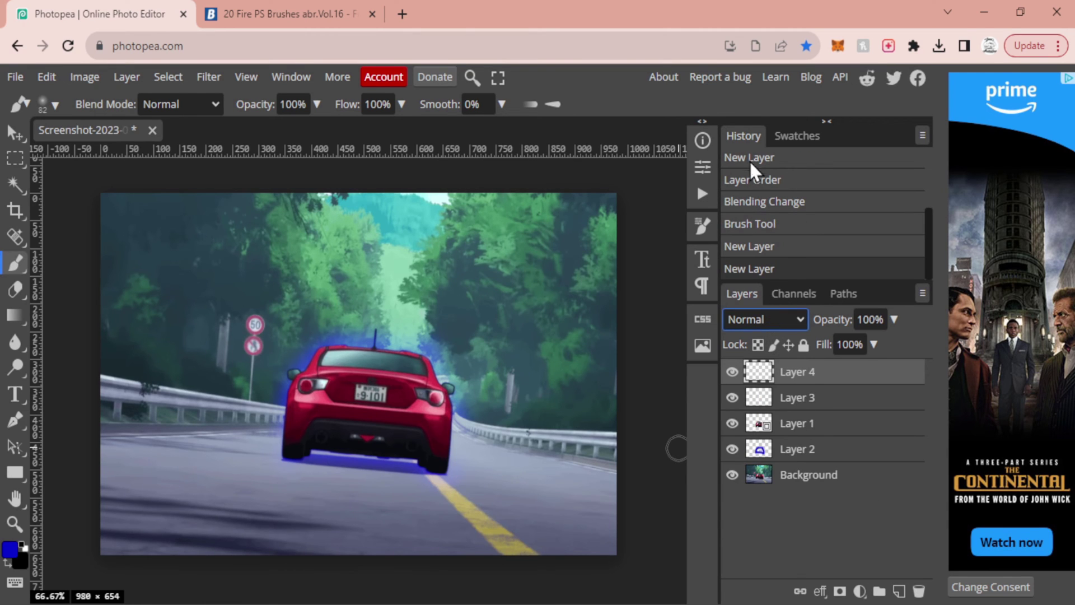
key(shift+alt+g)
click(797, 397)
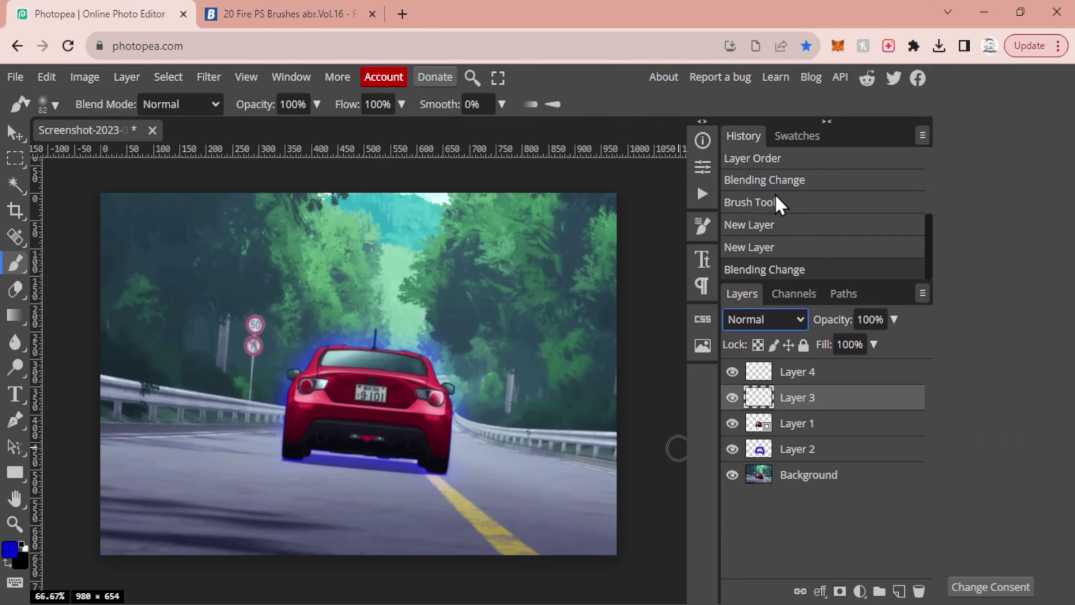
key(shift+alt+w)
click(802, 374)
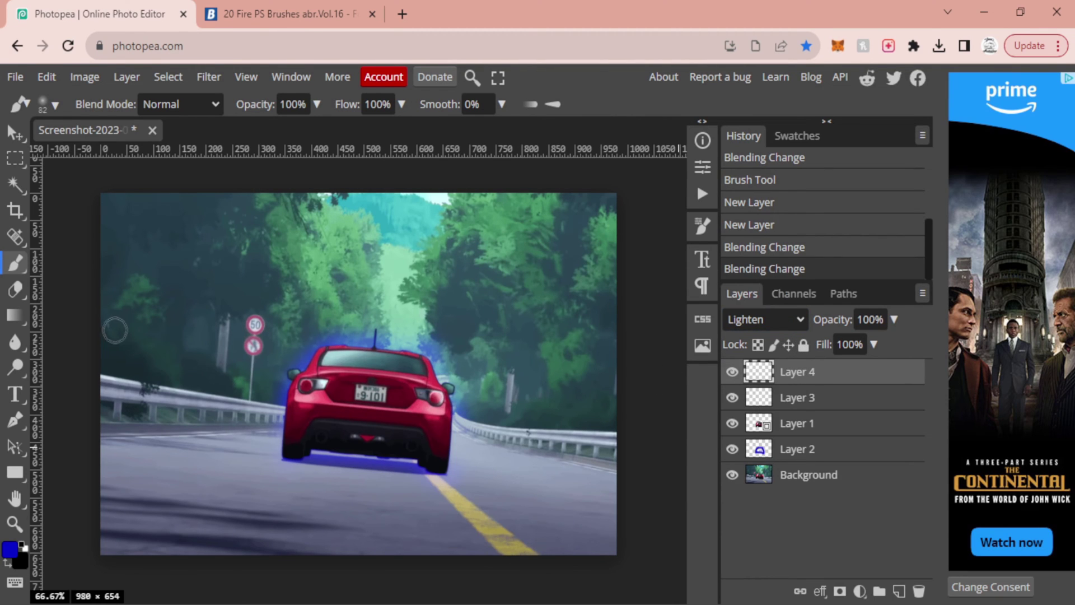
Choose a fire-flame brush preset at 393 px and stamp blue flames around the car.
click(48, 109)
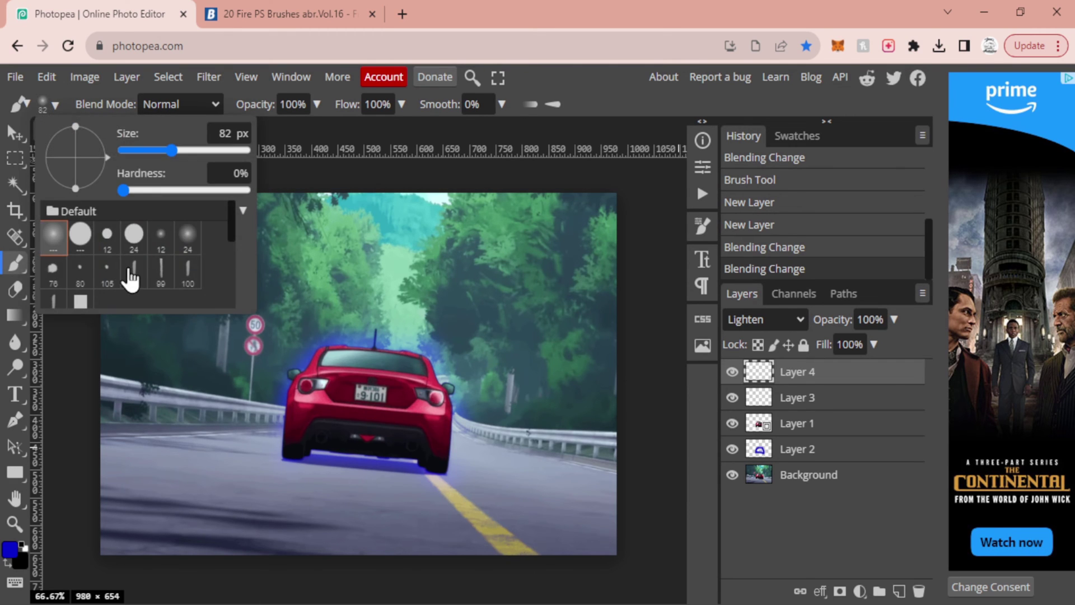
scroll(126, 278, down, 3)
scroll(129, 279, down, 3)
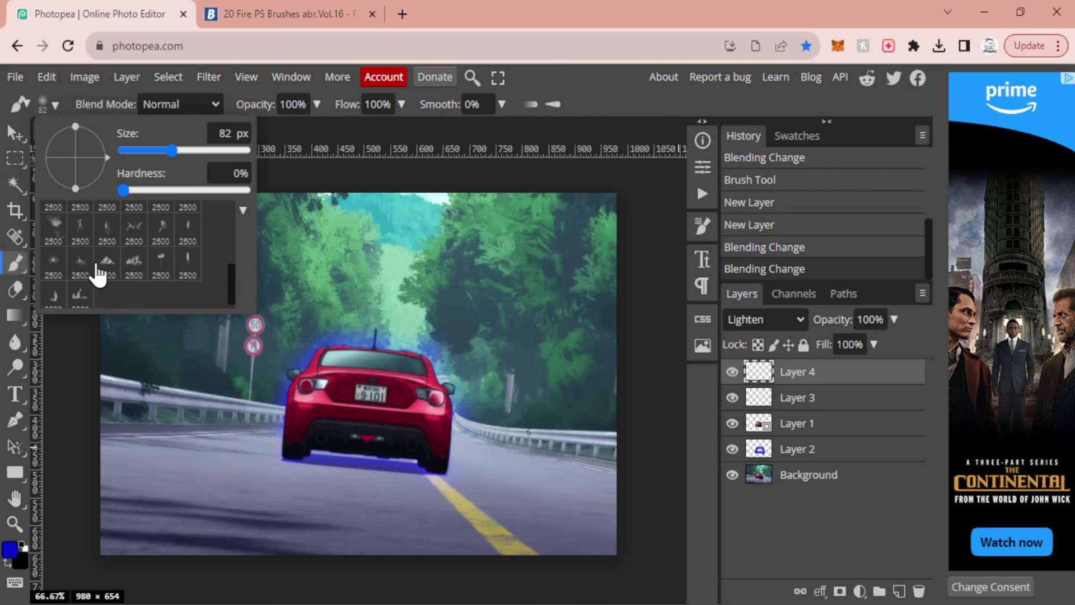
click(134, 227)
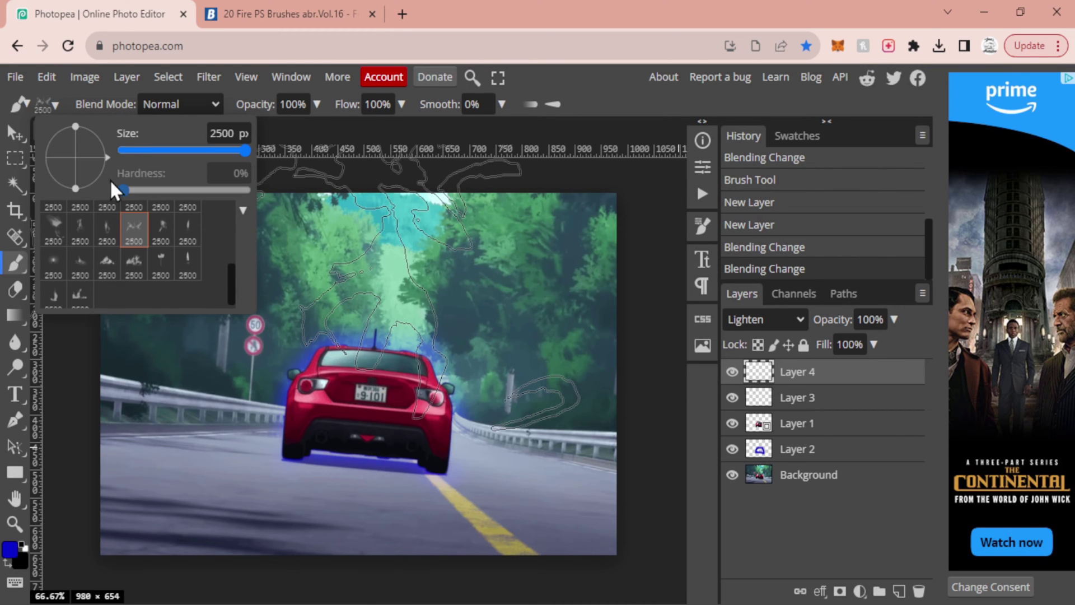
drag(185, 146, 210, 146)
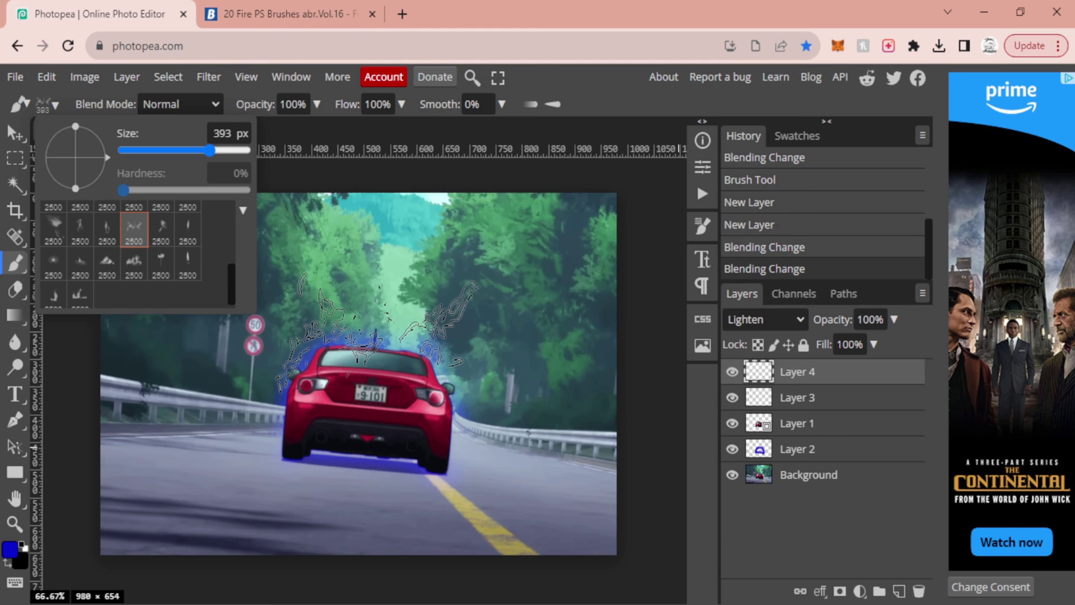
click(375, 330)
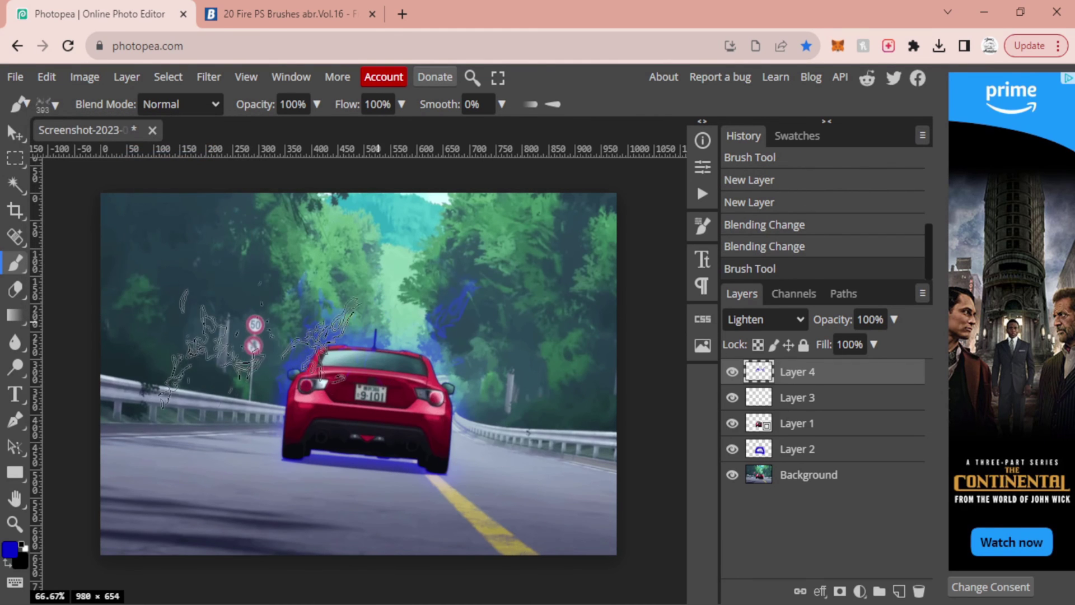
Rotate the flame brush and stamp flames along the car's left side, undoing one extra stroke.
click(54, 105)
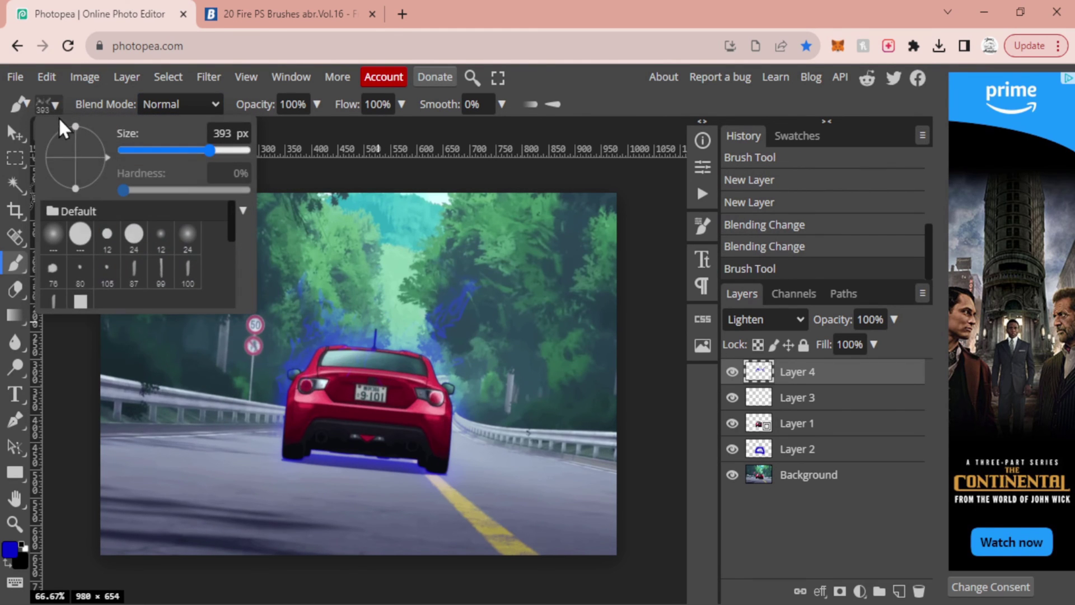
mouse_move(92, 153)
mouse_down()
mouse_move(104, 142)
mouse_move(88, 126)
mouse_up()
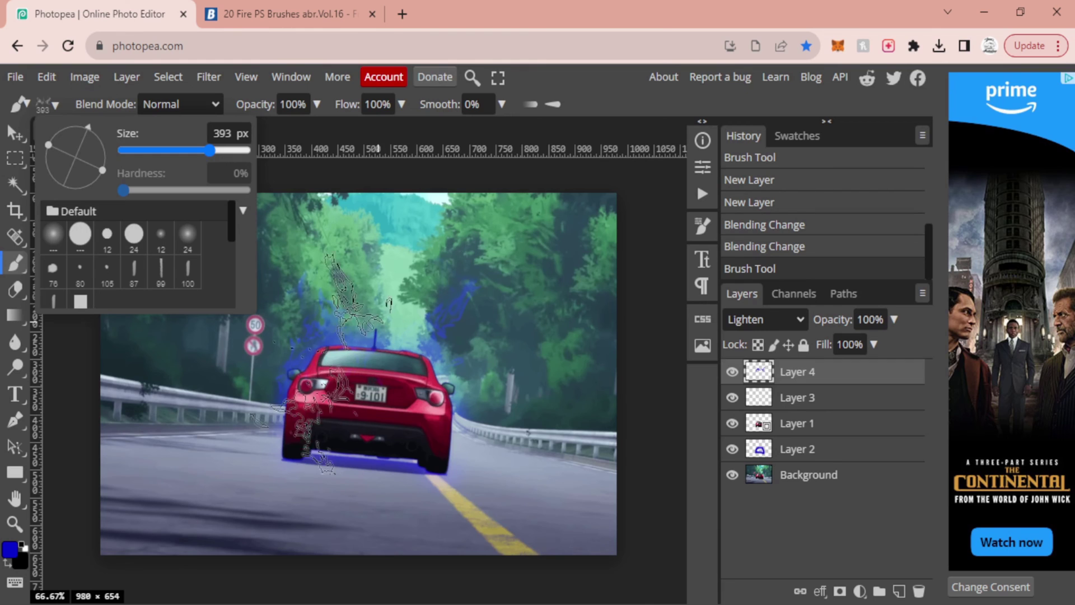
click(306, 353)
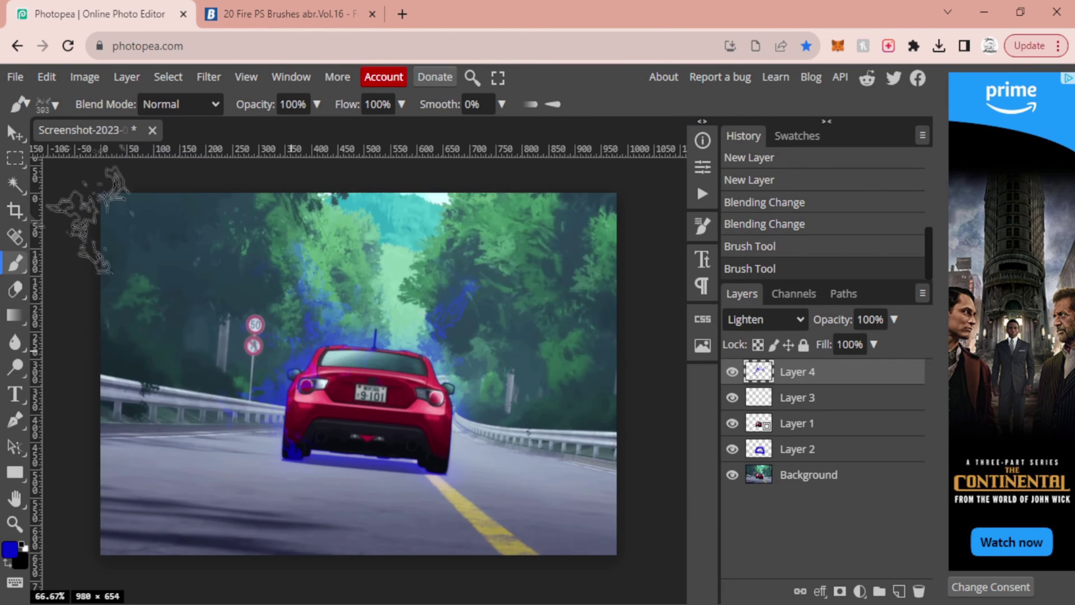
click(56, 104)
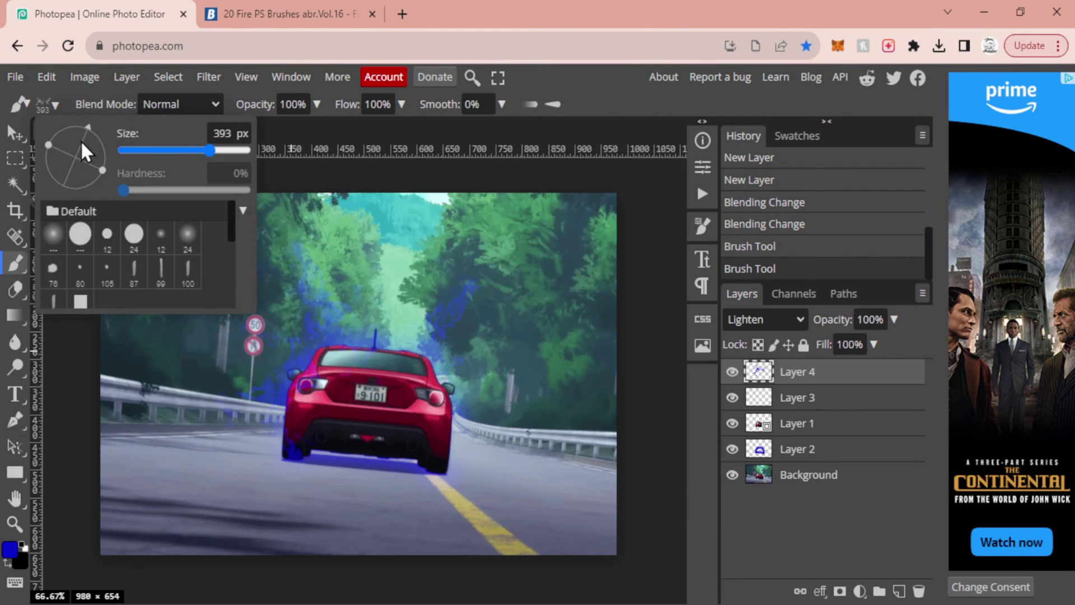
mouse_move(84, 131)
mouse_down()
mouse_move(67, 185)
mouse_move(43, 190)
mouse_move(48, 149)
mouse_up()
click(224, 305)
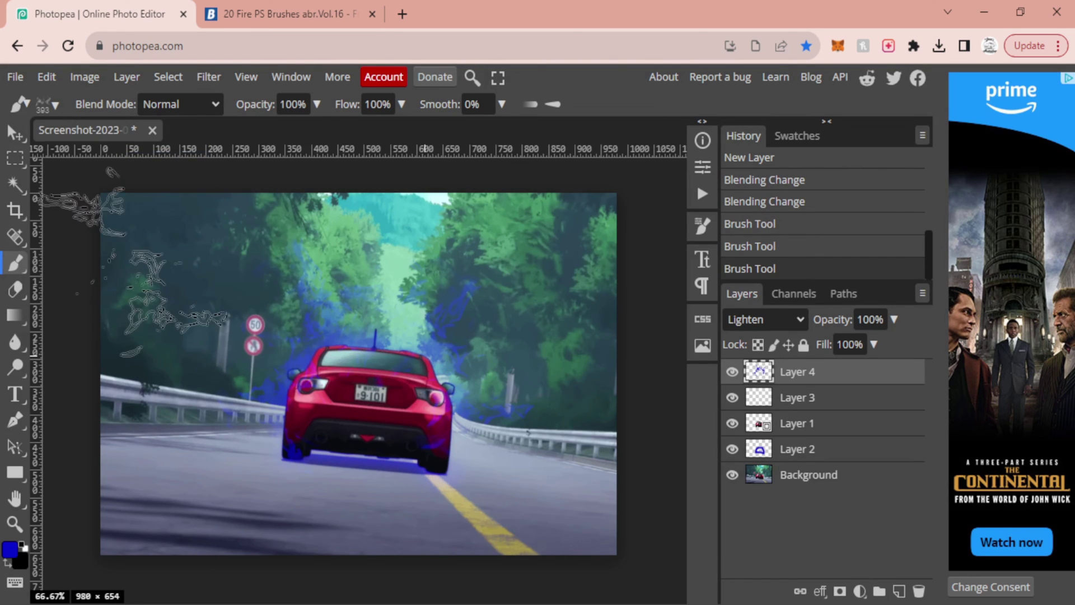
key(ctrl+z)
Reset the angle, switch to another fire preset at about 176 px, and discard a trial flame.
click(49, 104)
drag(58, 128, 66, 128)
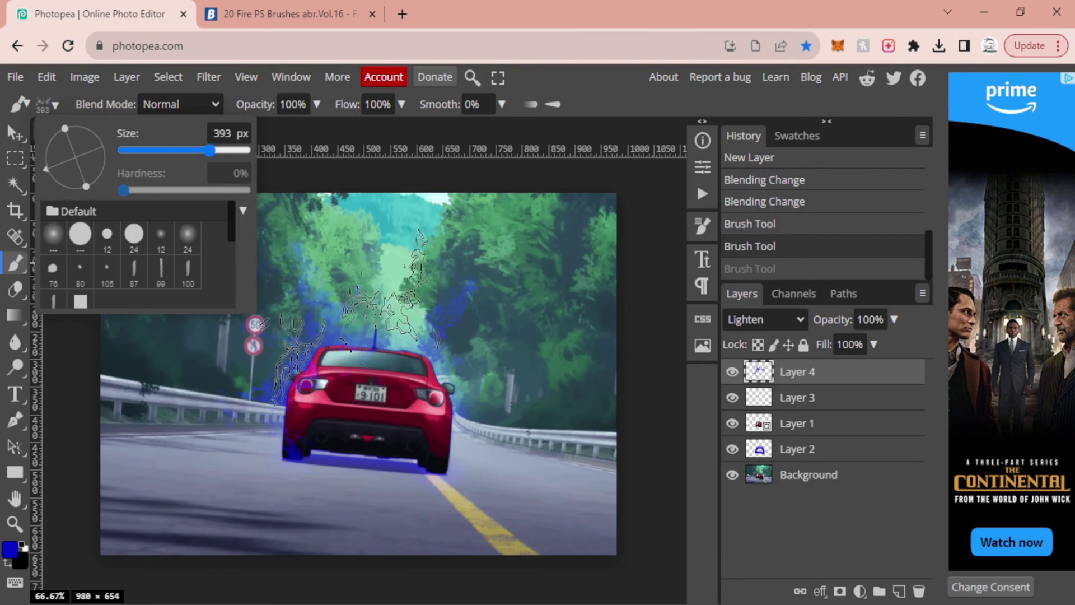
scroll(125, 282, down, 5)
click(161, 224)
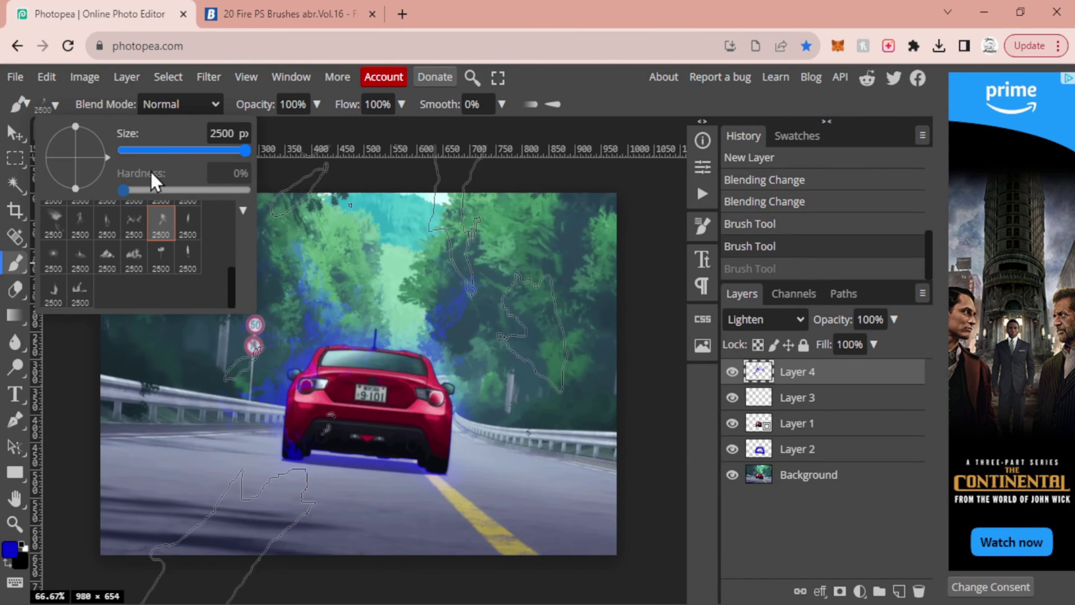
mouse_move(185, 150)
mouse_down()
mouse_move(194, 150)
mouse_move(168, 150)
mouse_up()
click(304, 427)
click(54, 104)
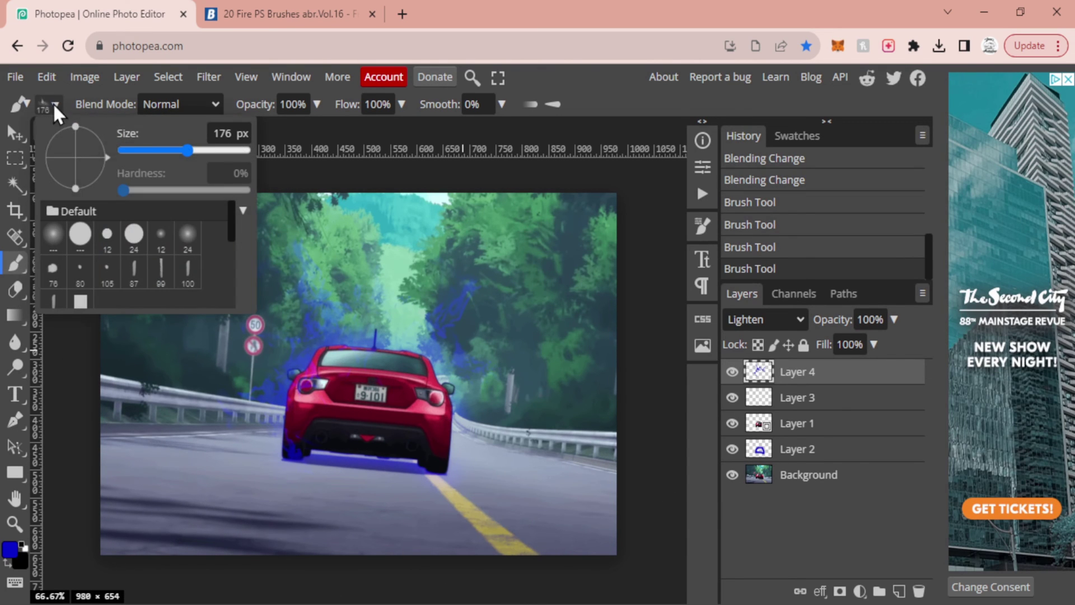
click(403, 311)
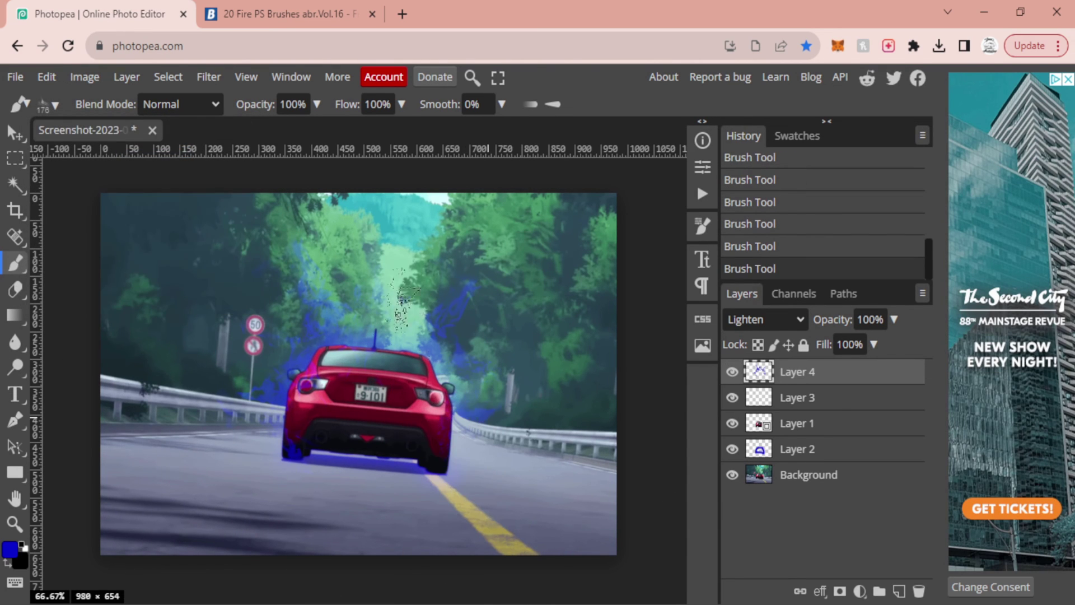
key(ctrl+z)
Stamp a flame beside the car, remove flames over the road sign, and pick another fire preset.
click(54, 105)
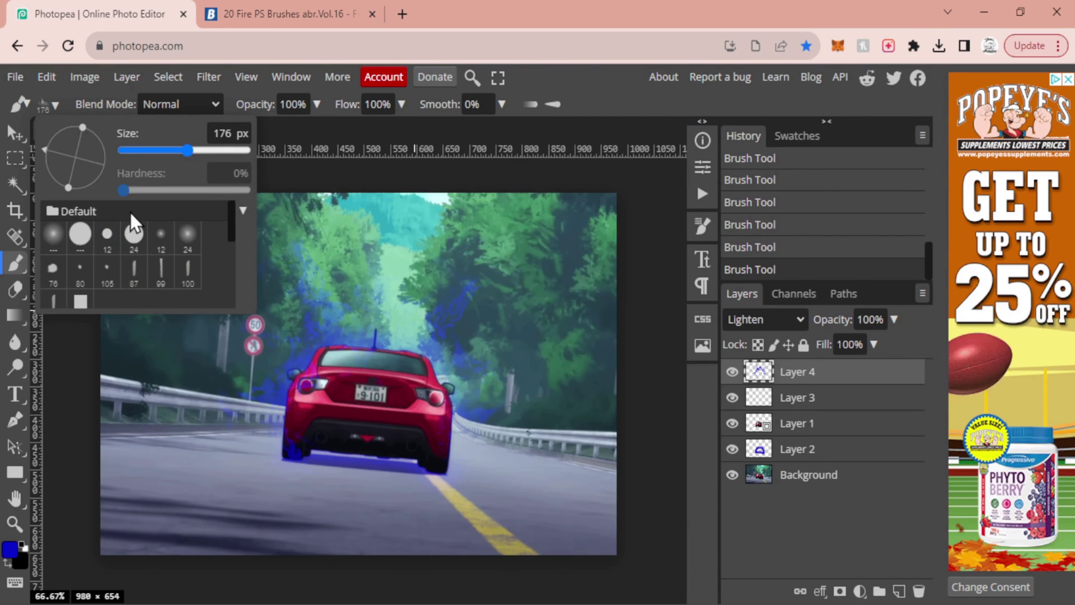
click(259, 372)
click(247, 350)
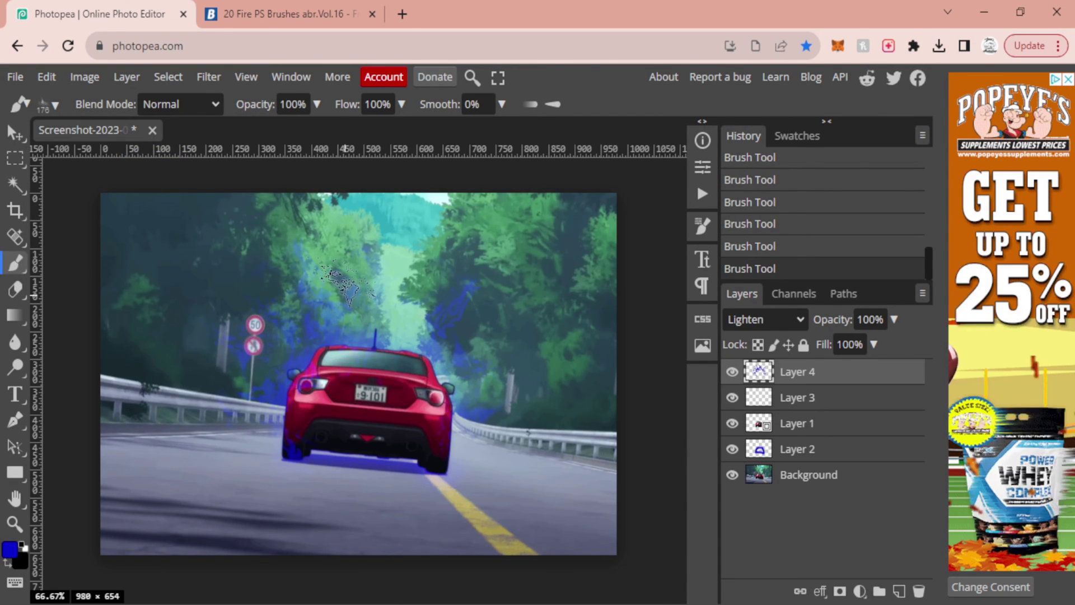
key(ctrl+z)
click(54, 104)
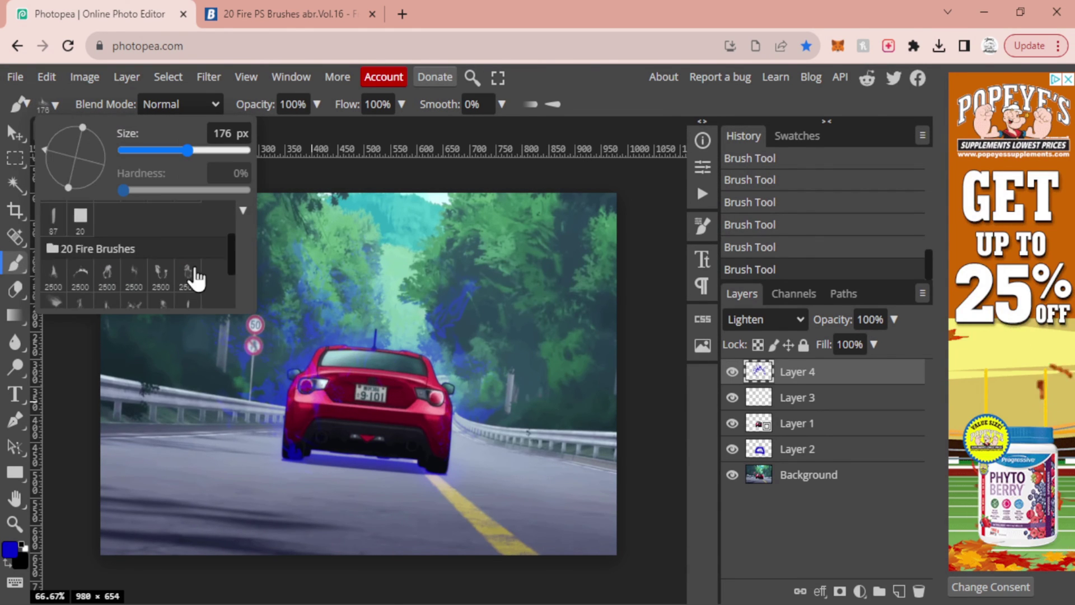
scroll(188, 246, up, 2)
click(134, 278)
mouse_move(188, 150)
mouse_down()
mouse_move(166, 149)
mouse_move(205, 150)
mouse_up()
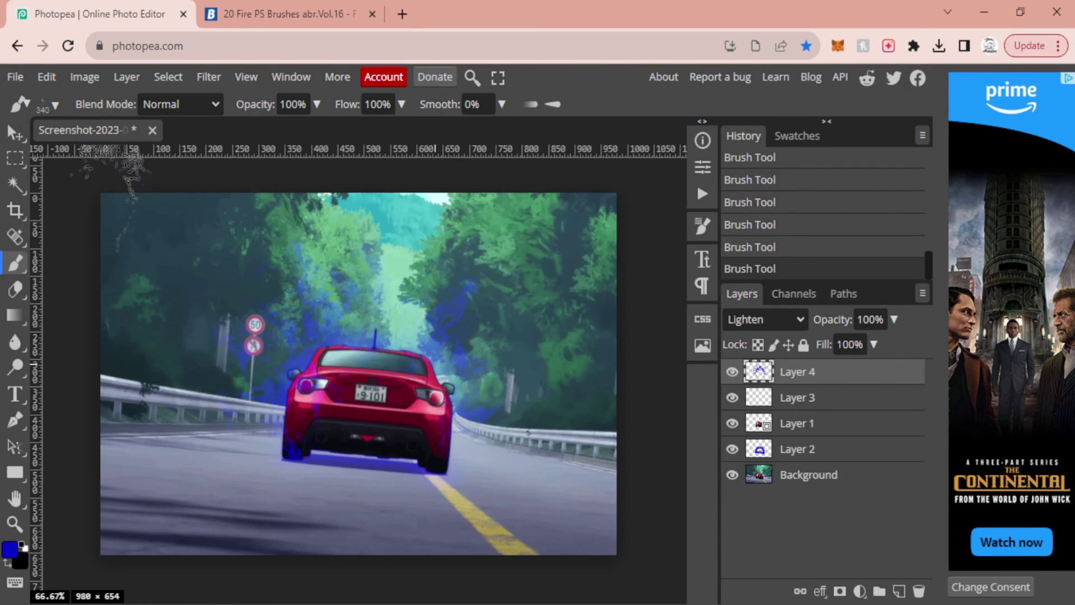
Use a taller fire brush at 172 px to paint blue flames across the car's rear.
right_click(122, 179)
scroll(91, 235, down, 5)
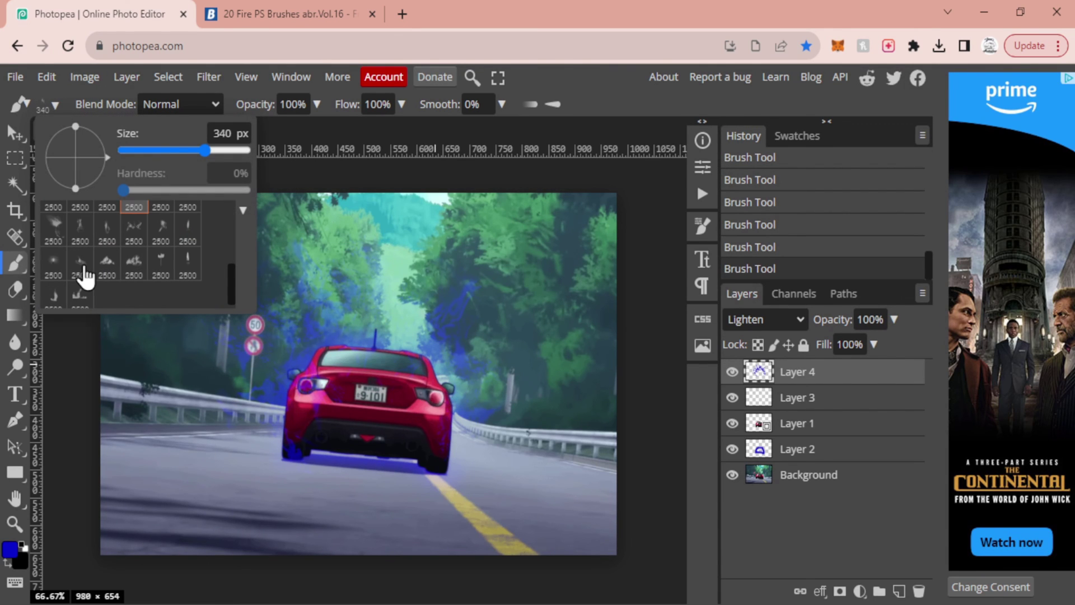
click(160, 230)
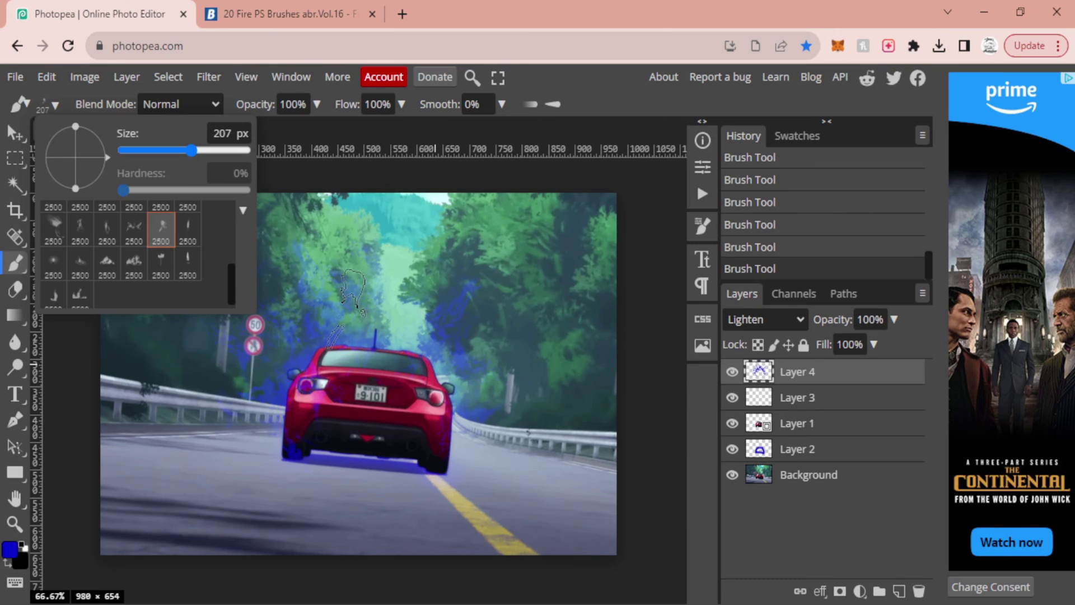
click(134, 226)
drag(153, 149, 187, 150)
drag(367, 423, 414, 414)
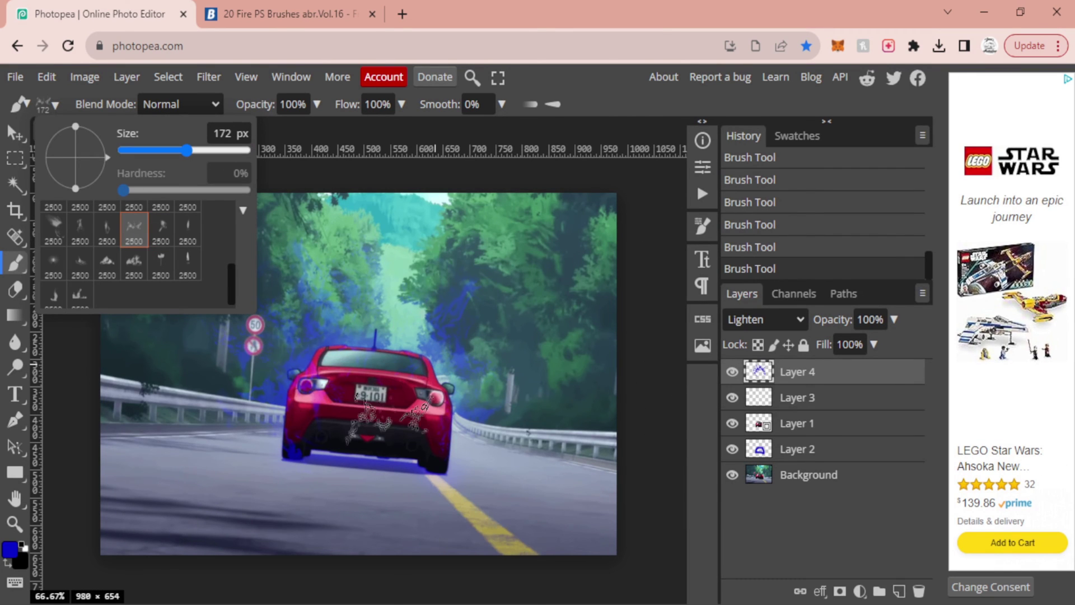
key(ctrl+z)
key(ctrl+z)
click(55, 104)
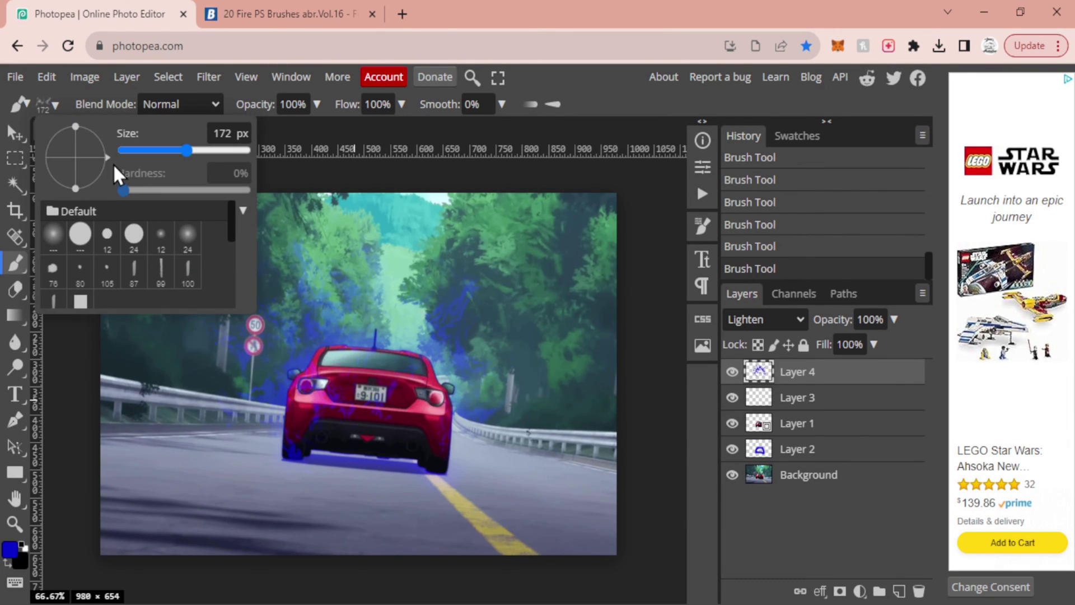
drag(376, 340, 437, 416)
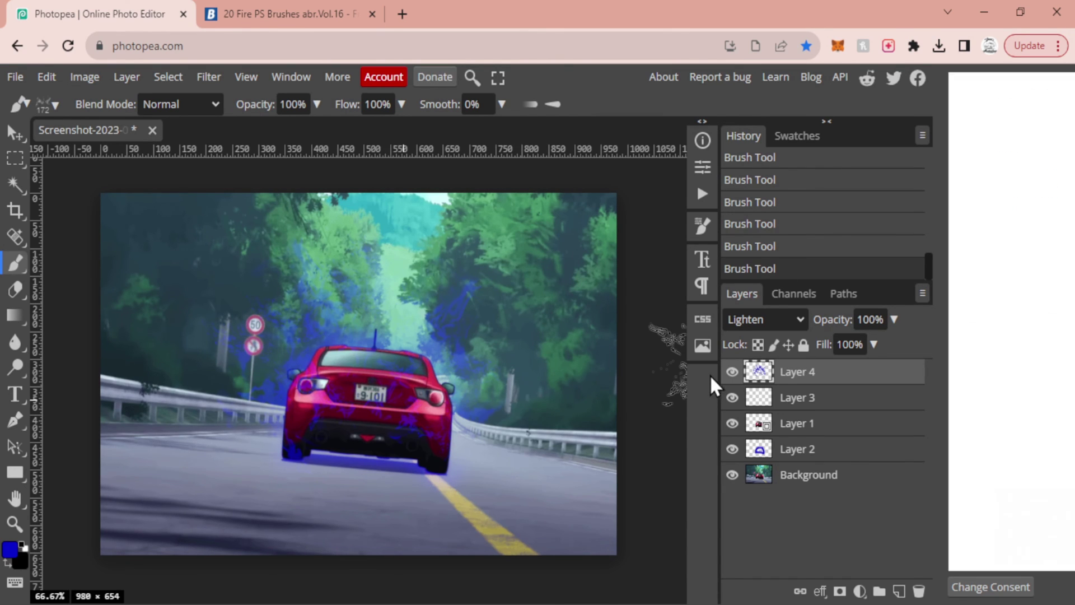
Select Layer 3 and set the painting colour to the lighter blue 4444e6.
click(779, 408)
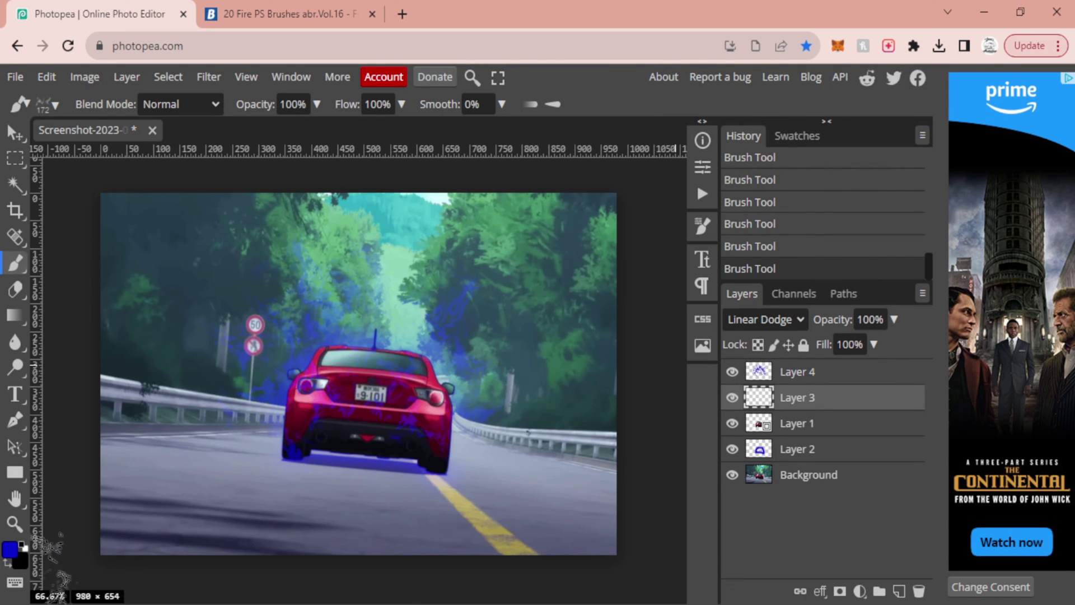
click(10, 551)
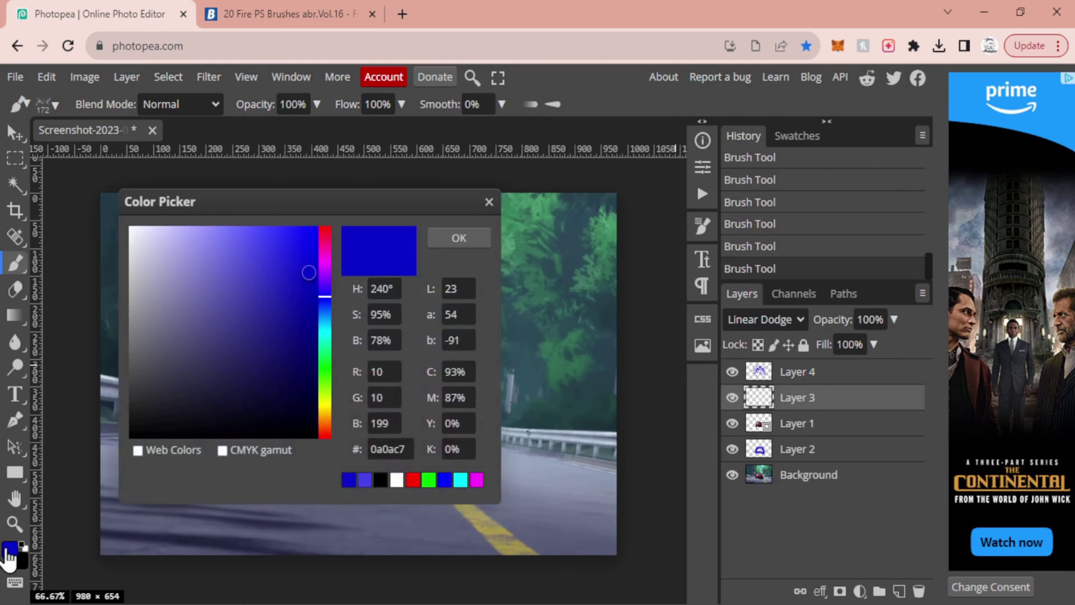
click(365, 481)
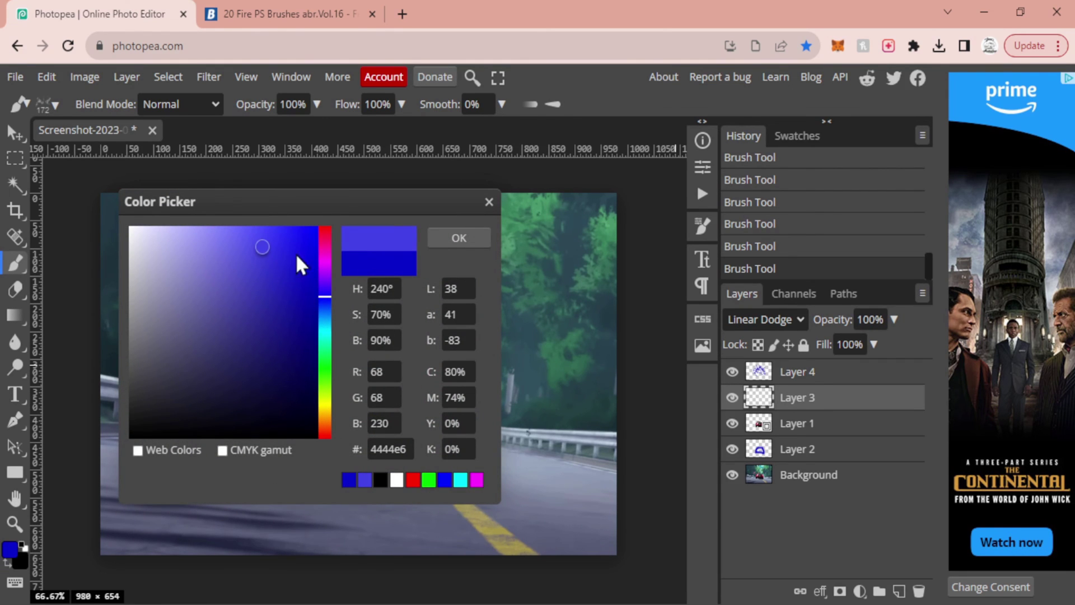
click(451, 244)
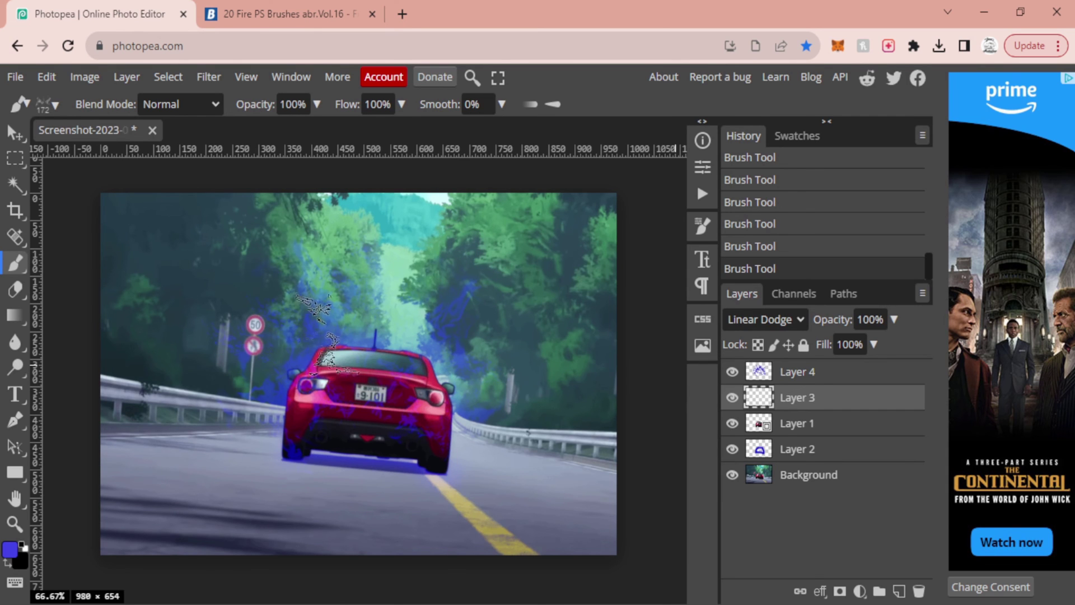
Paint a fire stroke above the car, then tilt the brush steeply and paint flames over its rear.
click(303, 332)
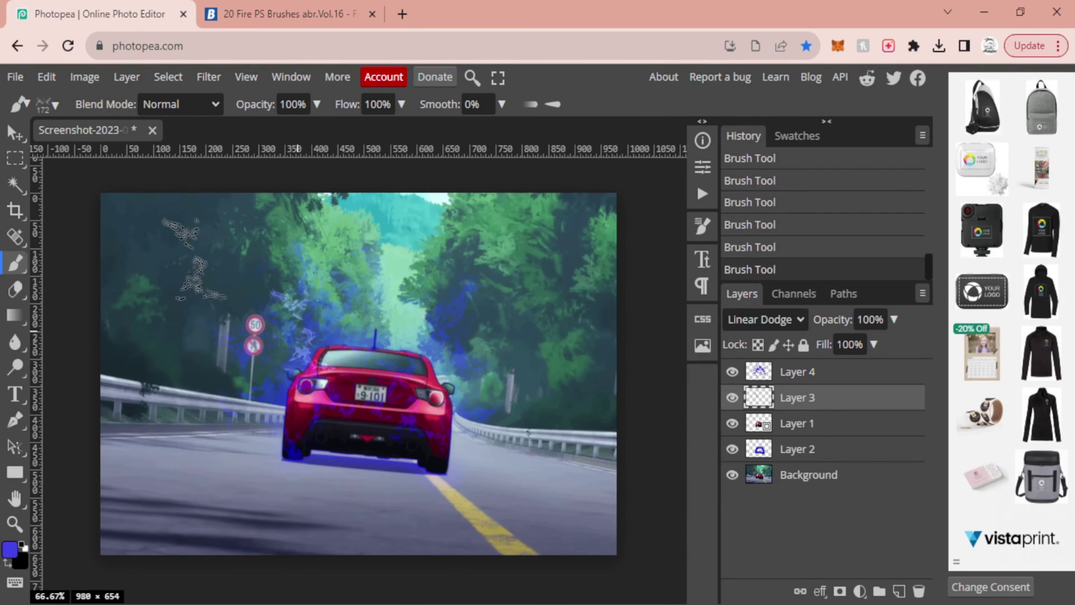
click(48, 104)
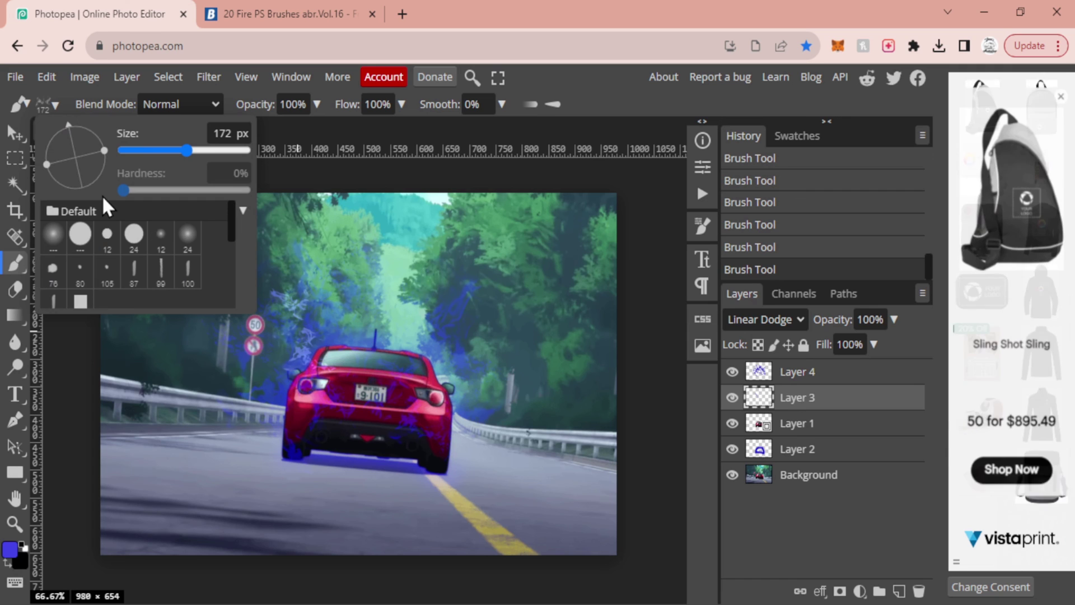
scroll(106, 206, down, 3)
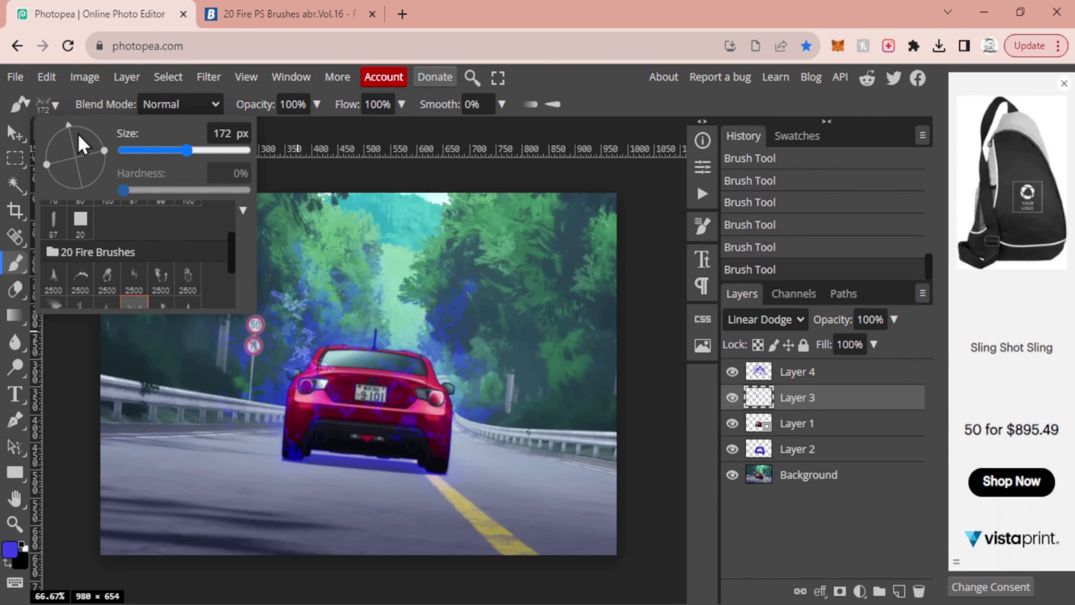
drag(78, 132, 104, 156)
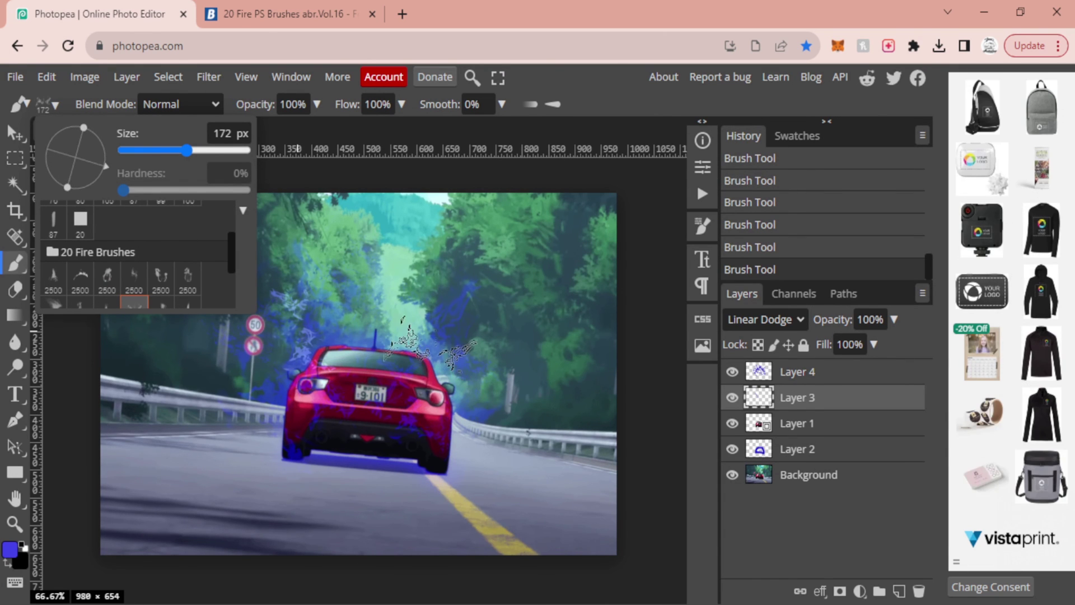
click(431, 344)
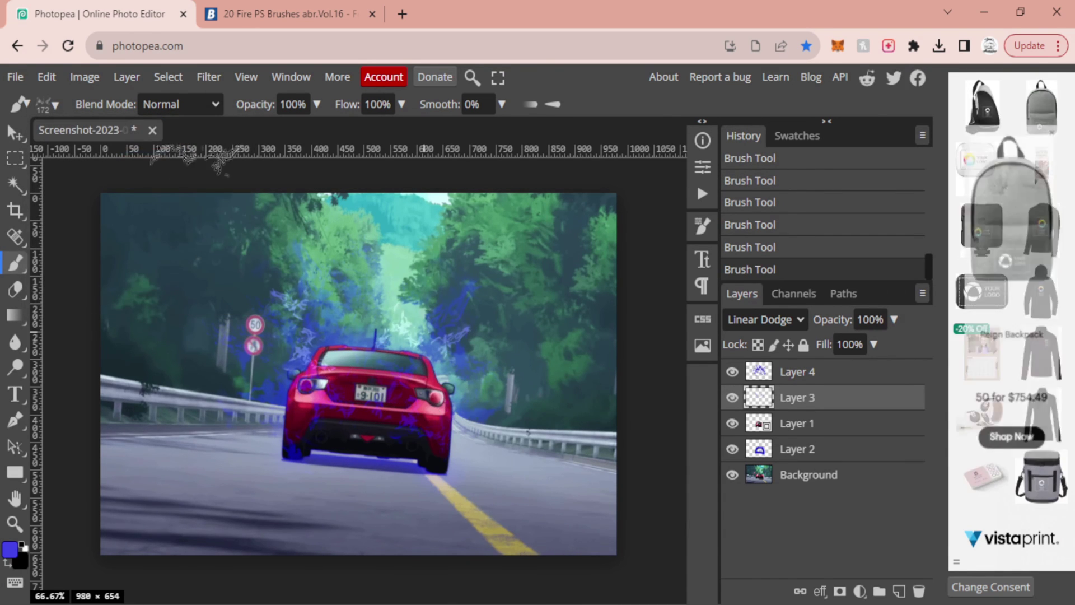
click(55, 105)
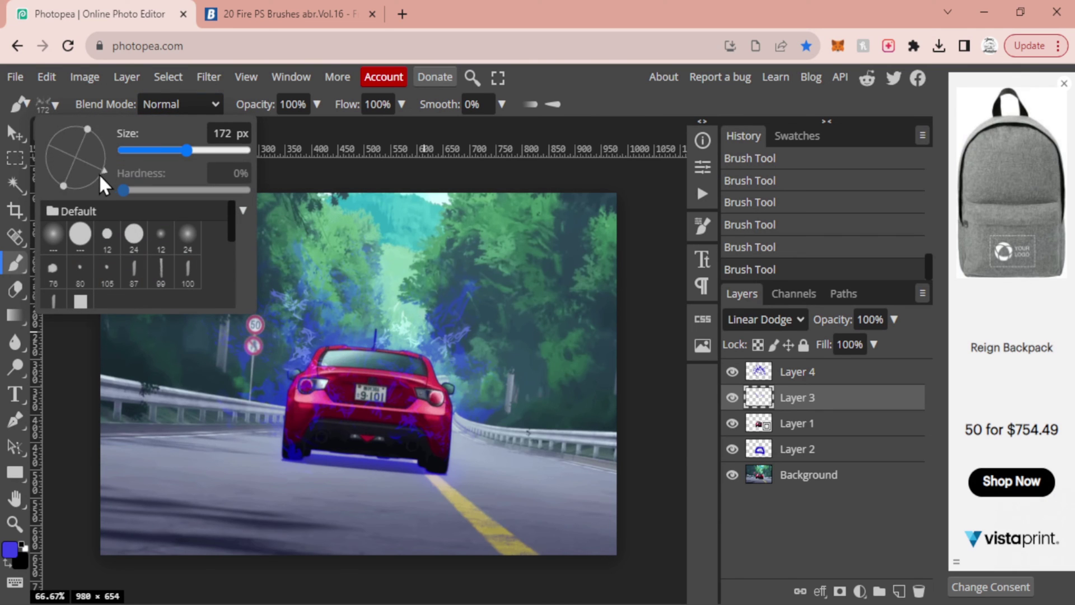
mouse_move(99, 173)
mouse_down()
mouse_move(84, 185)
mouse_move(67, 168)
mouse_up()
click(469, 448)
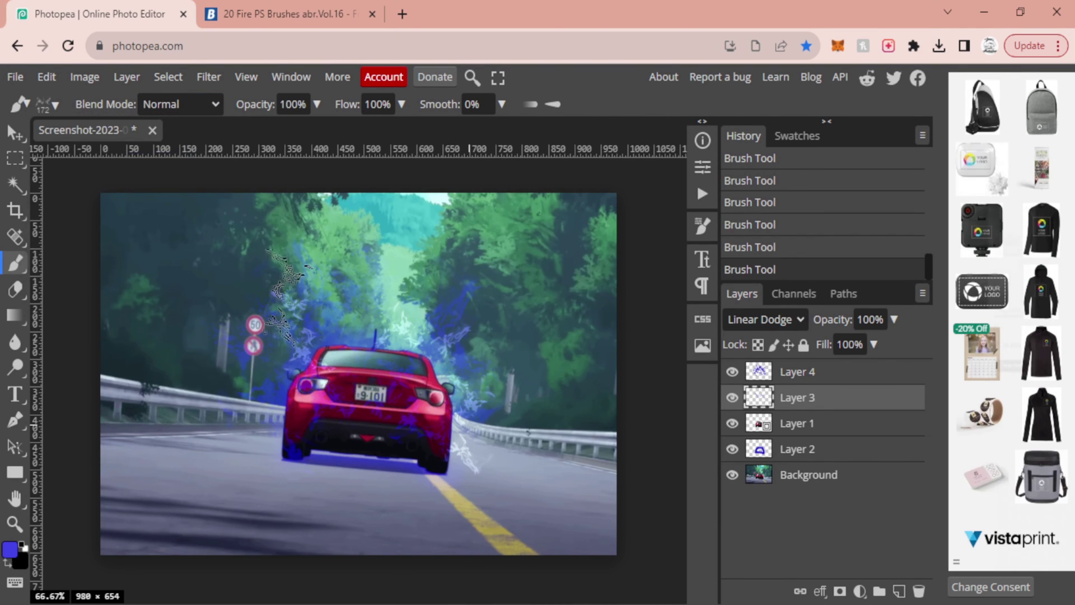
click(56, 105)
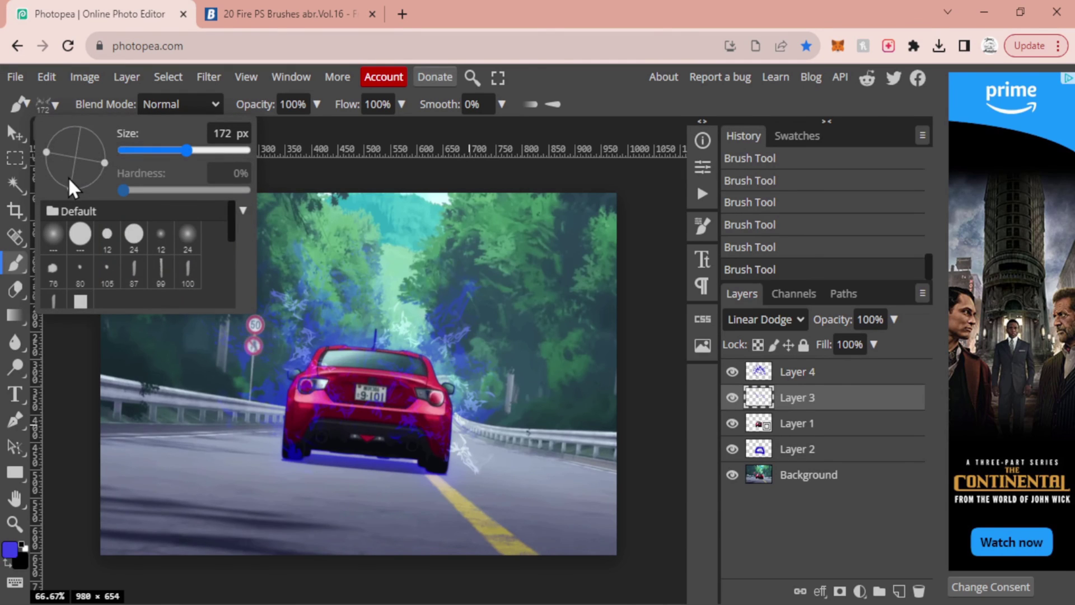
mouse_move(68, 177)
mouse_down()
mouse_move(65, 191)
mouse_move(43, 178)
mouse_up()
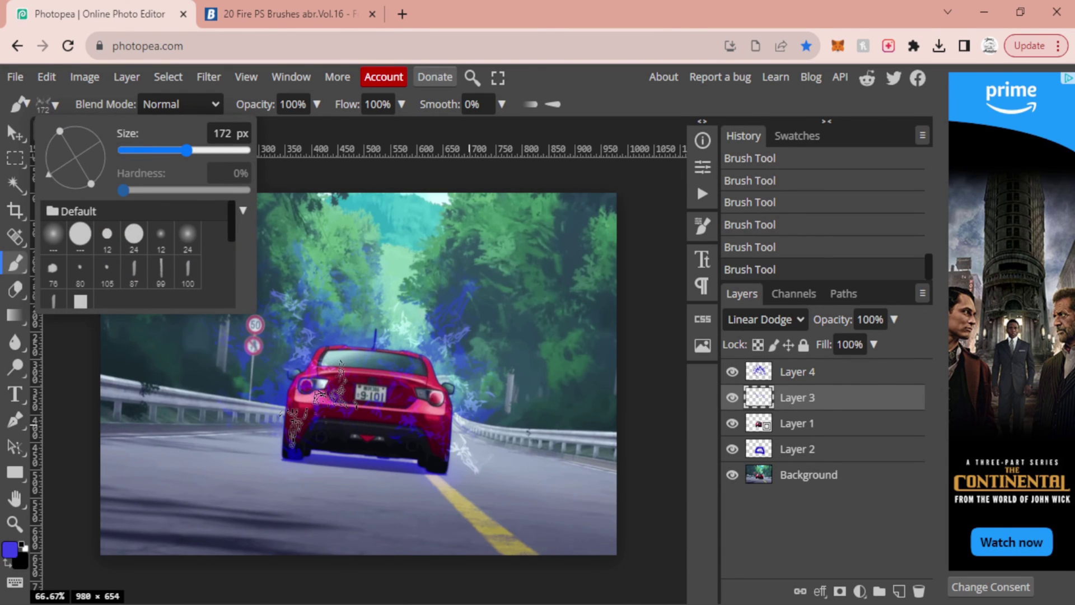
click(316, 401)
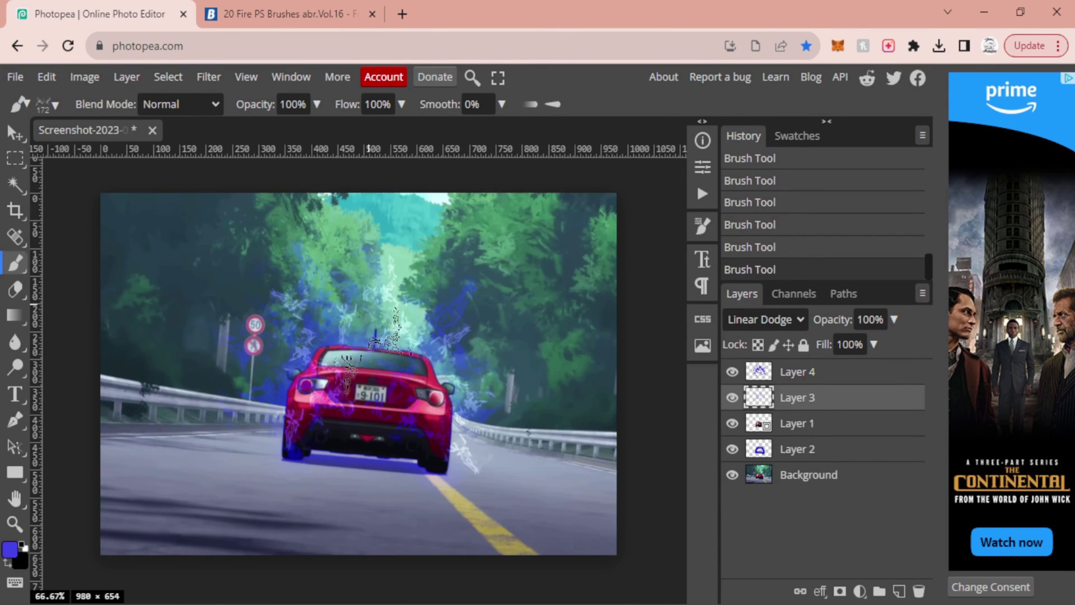
Pick another fire brush at 273 px and dab flames left of the speed signs.
click(50, 107)
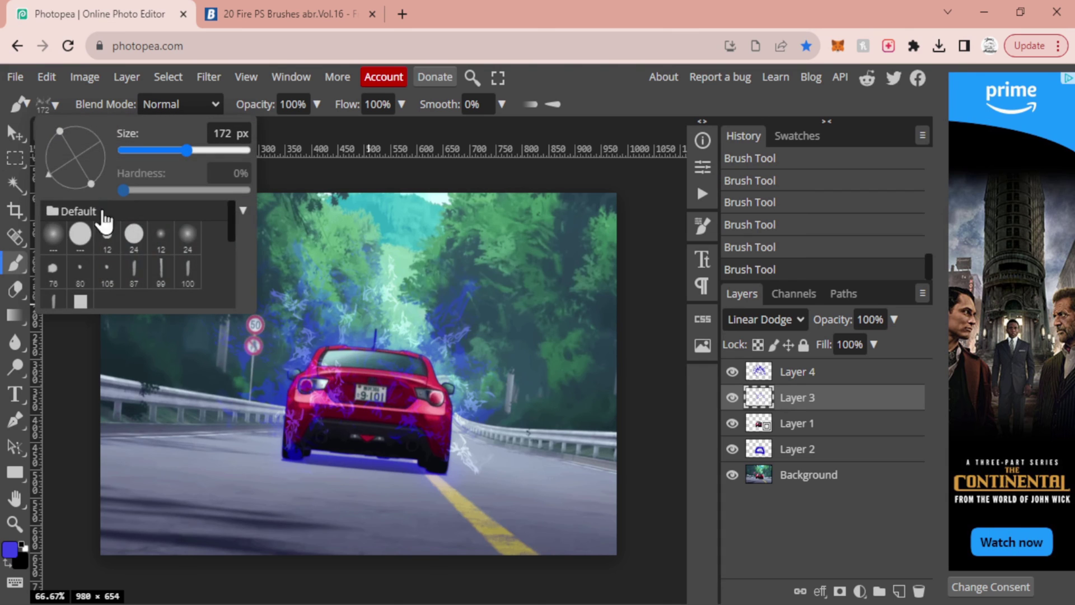
scroll(132, 257, down, 5)
scroll(147, 287, down, 2)
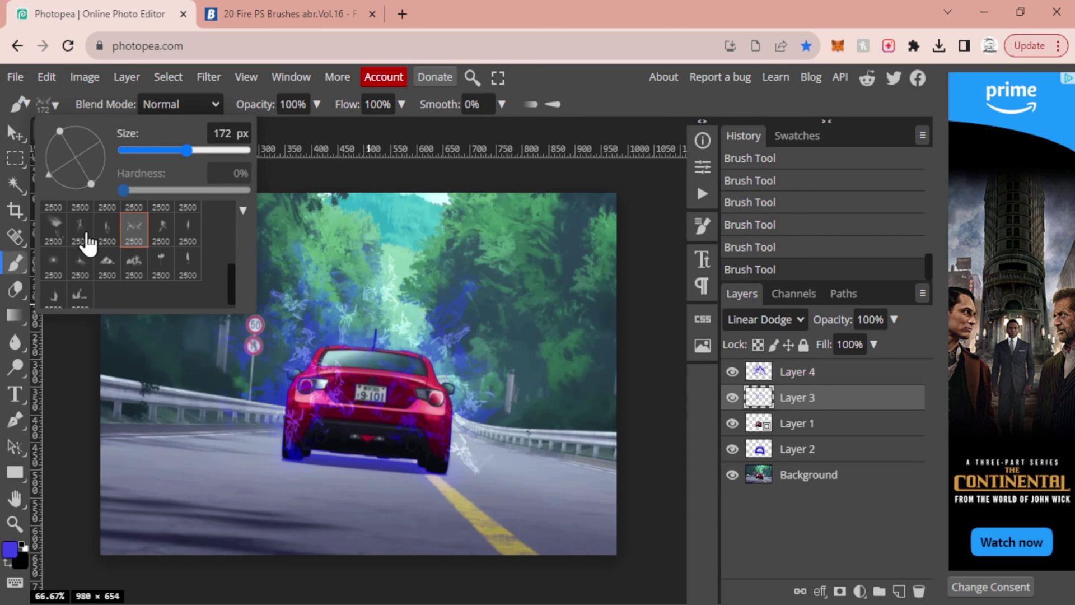
scroll(86, 242, up, 2)
click(122, 274)
drag(188, 150, 201, 149)
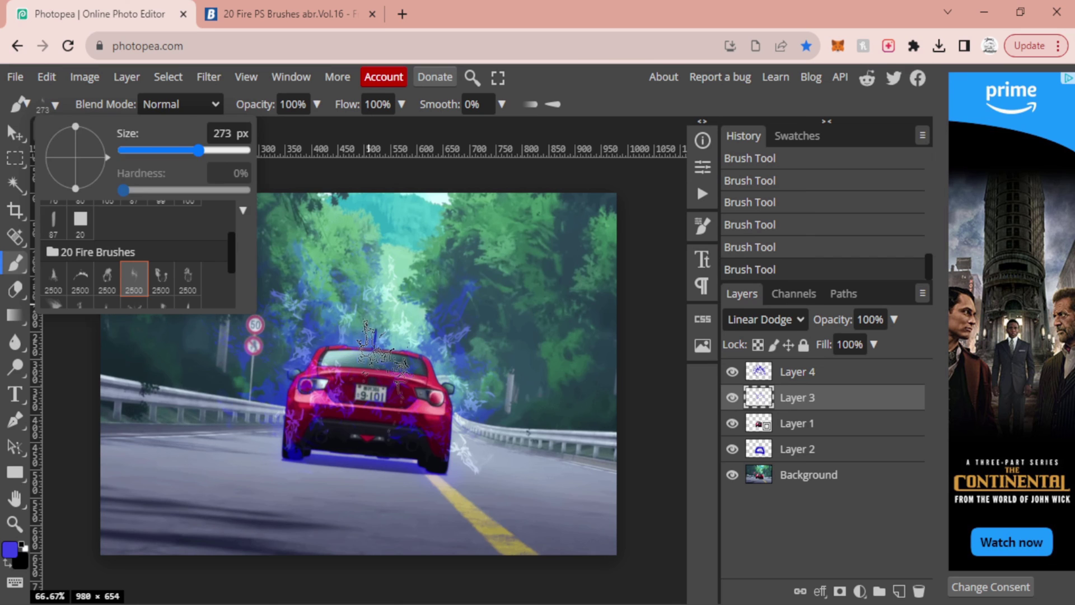
click(439, 493)
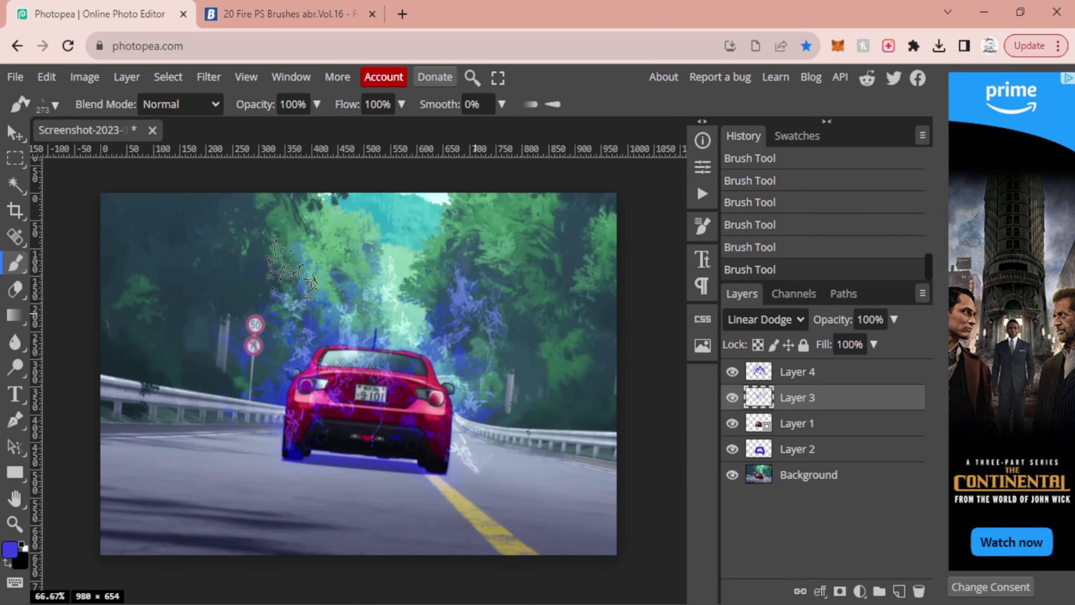
key(ctrl+z)
right_click(84, 162)
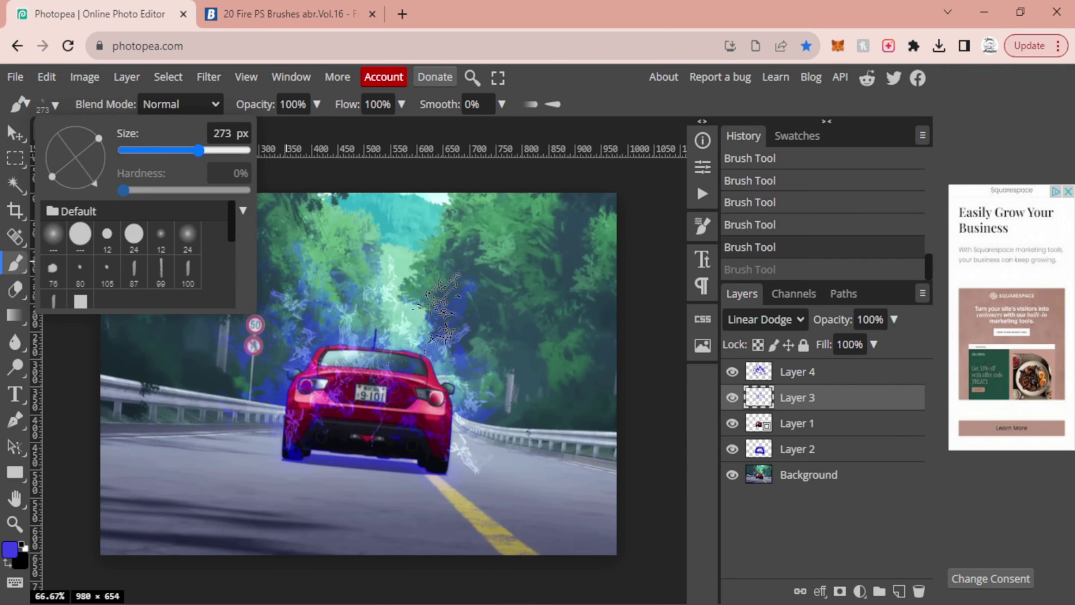
click(209, 292)
click(55, 104)
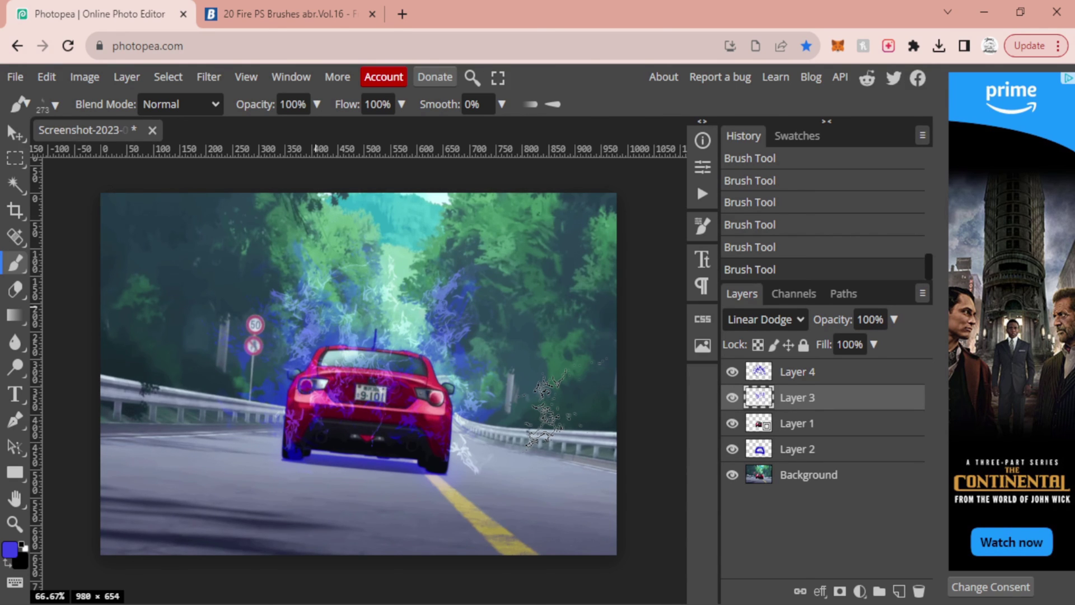
Toggle Layer 1's eye icon off, briefly showing it again to compare before hiding it.
click(732, 423)
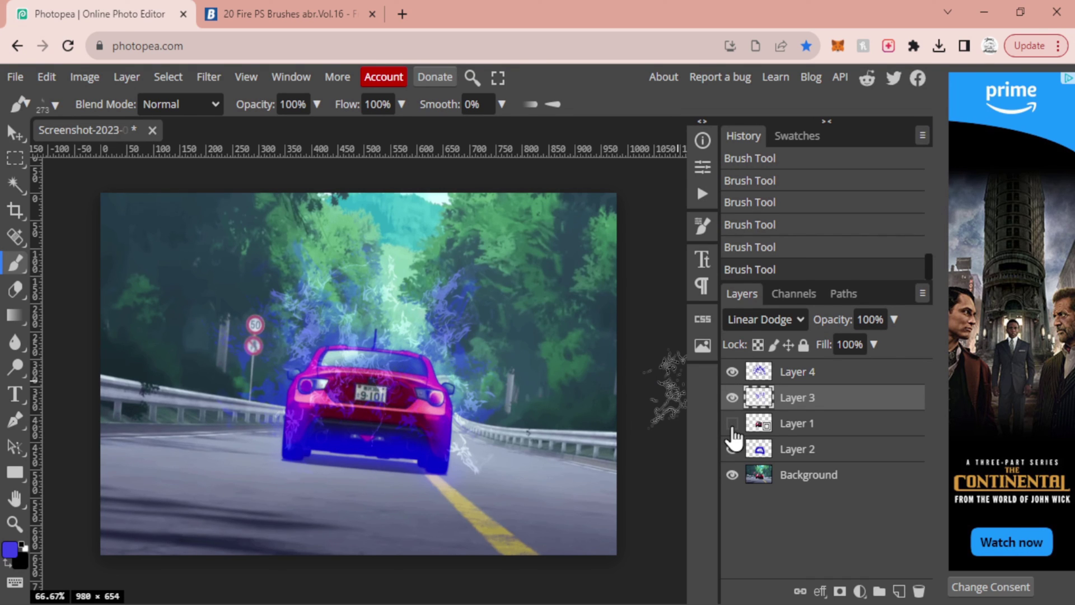
click(732, 423)
click(732, 424)
Select the Layer 2 glow and drag its Opacity slider down to 37%.
click(808, 448)
click(893, 320)
drag(892, 335, 846, 349)
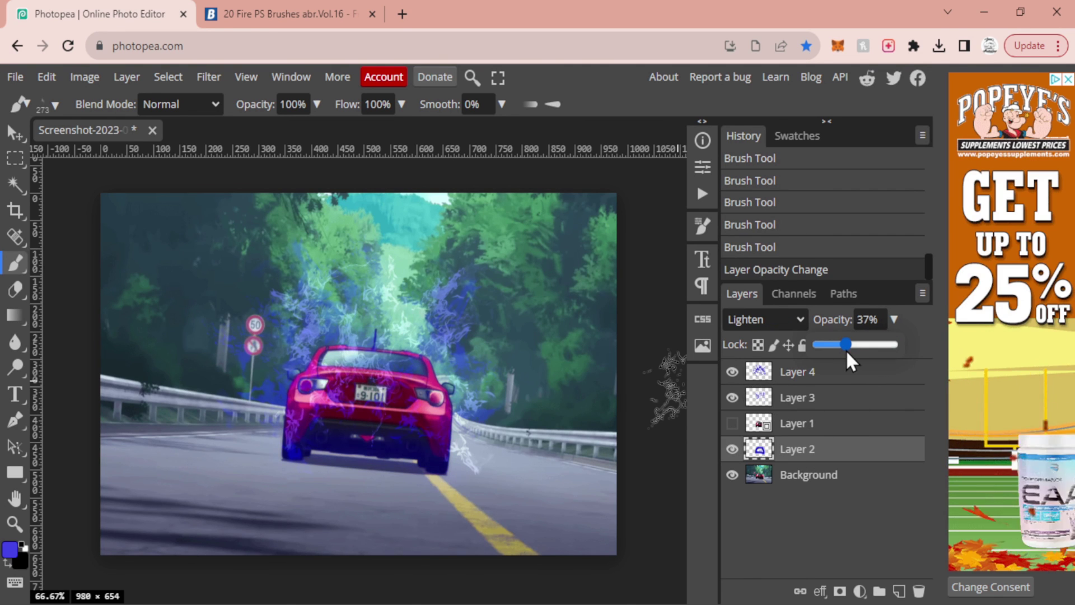